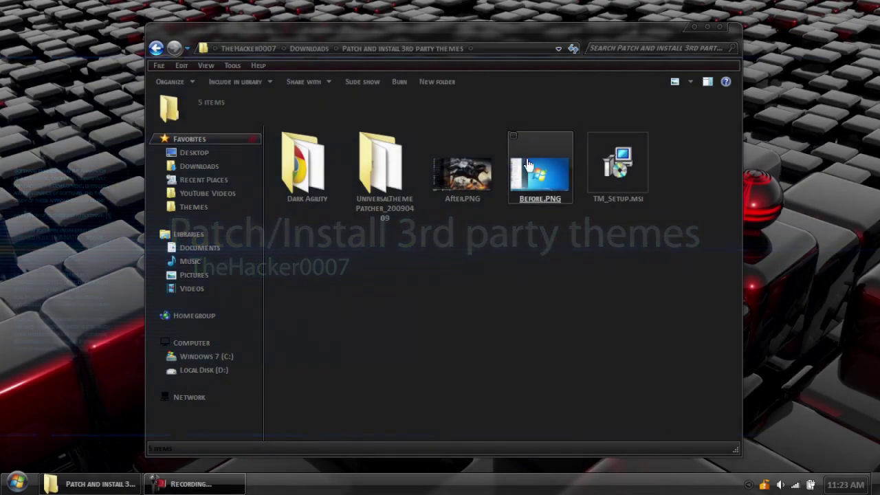
View Before.PNG and After.PNG in the photo viewer to compare the desktop themes, and close the viewer
double_click(528, 165)
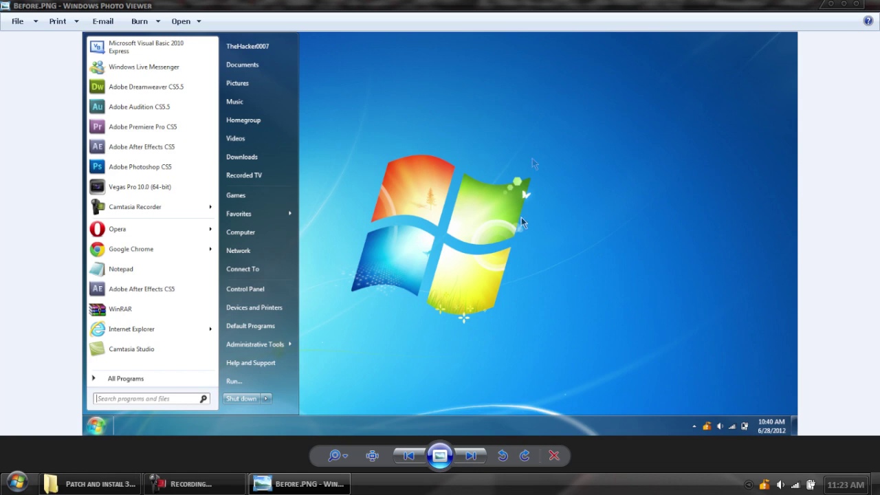
click(471, 457)
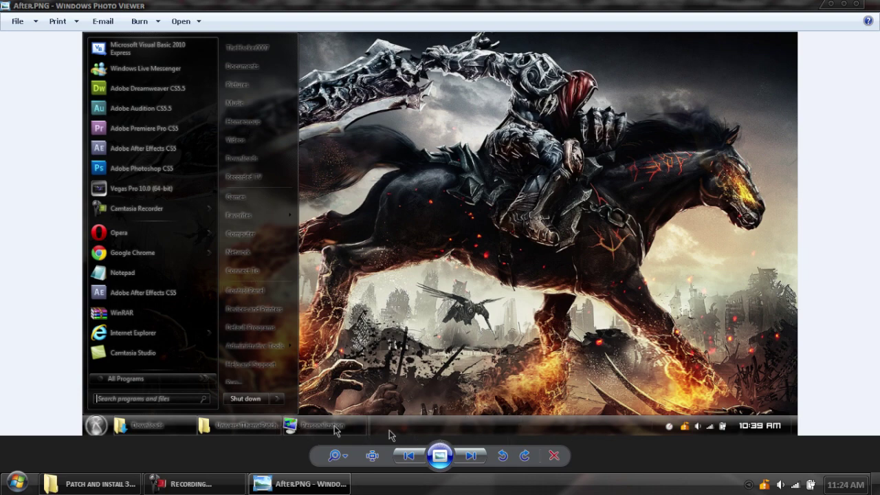
click(471, 460)
click(472, 460)
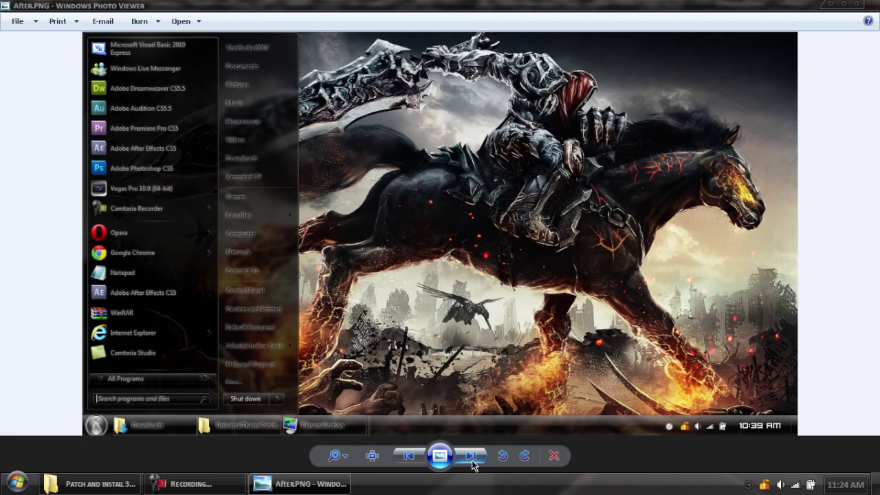
click(472, 461)
click(471, 461)
click(857, 4)
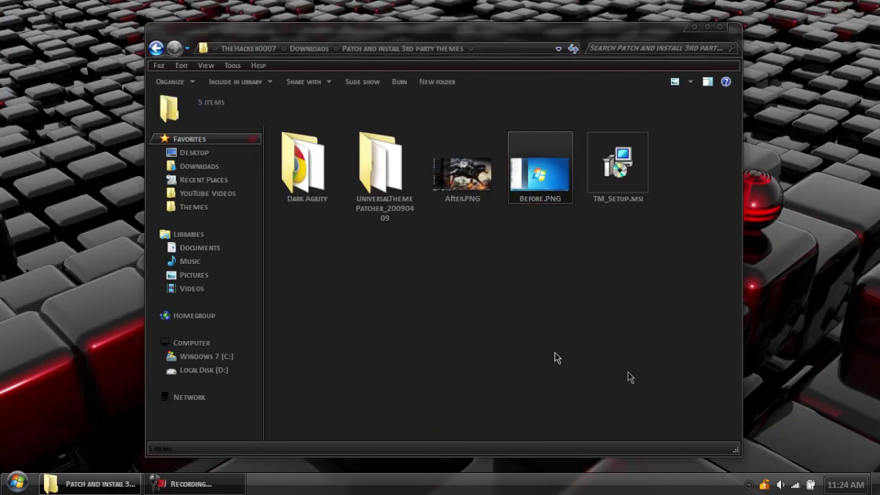
Open the UniversalThemePatcher_20090409 folder and reposition its window slightly on the desktop
double_click(411, 206)
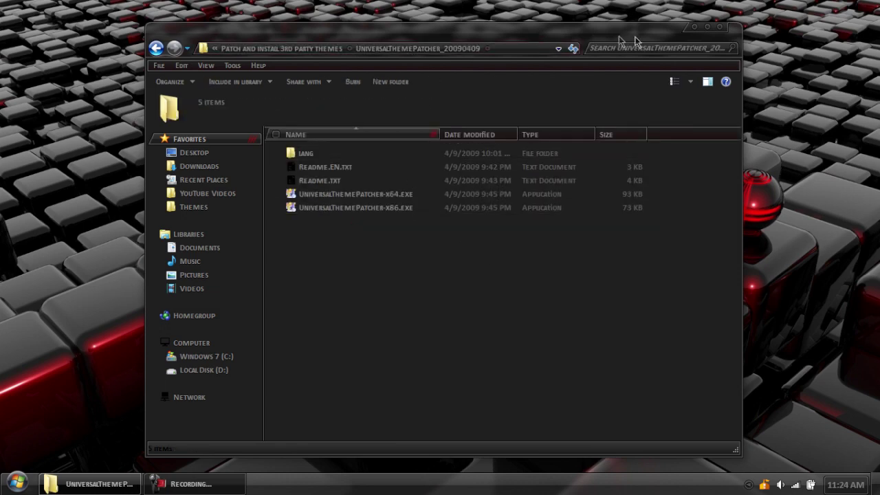
click(694, 30)
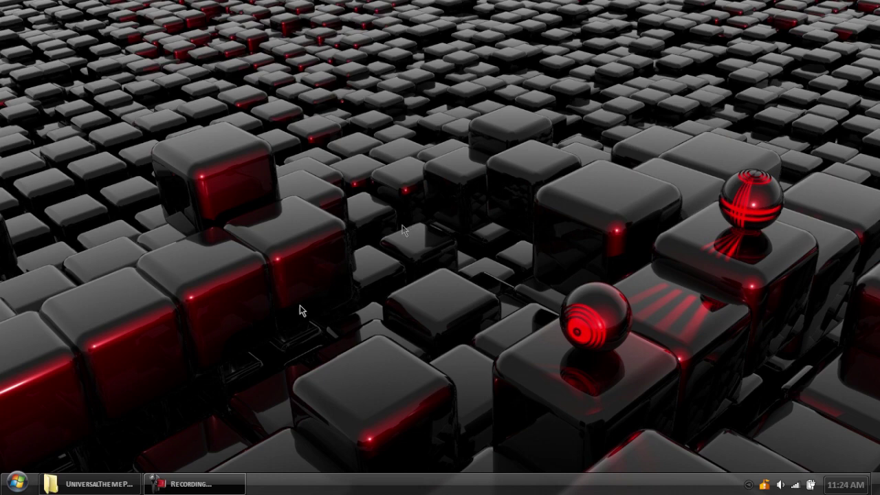
click(89, 484)
drag(457, 23, 479, 21)
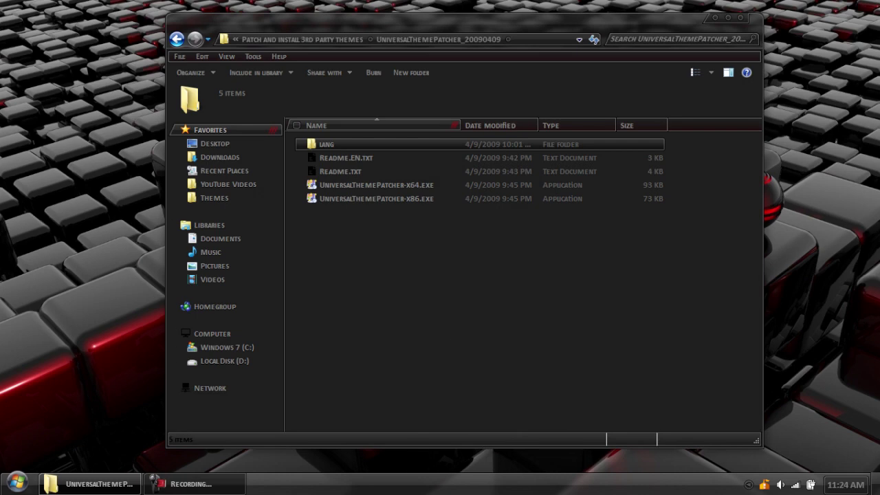
click(17, 484)
click(17, 484)
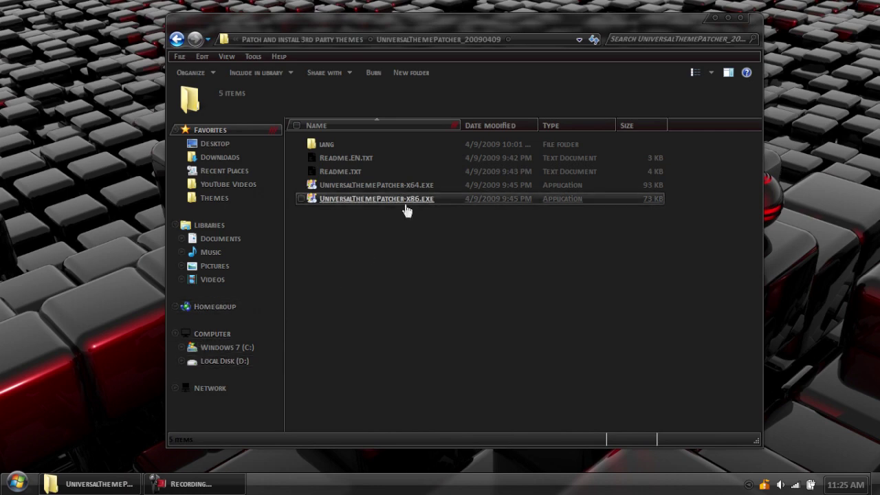
Check the system type in the computer's properties to choose the matching patcher version, and close the System window
click(17, 483)
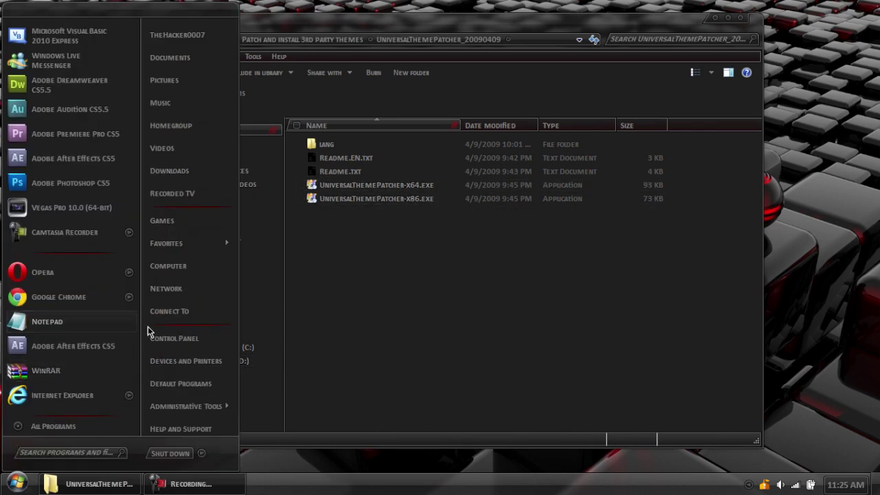
right_click(176, 264)
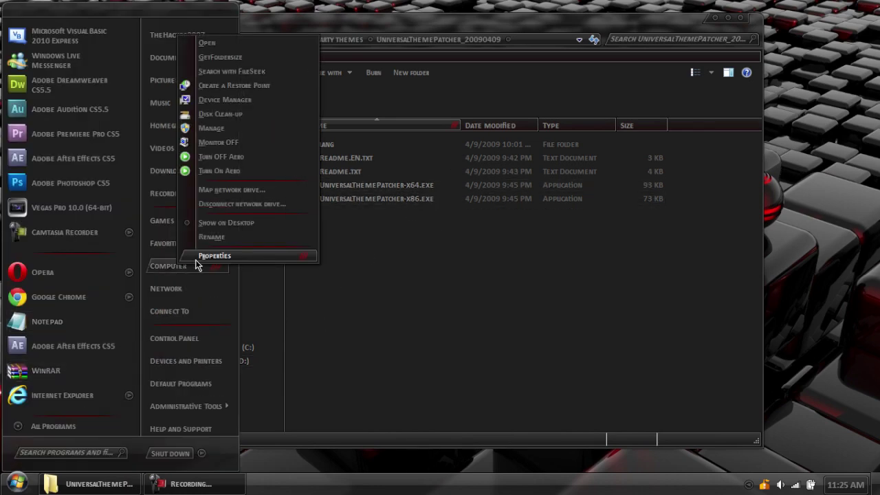
click(199, 256)
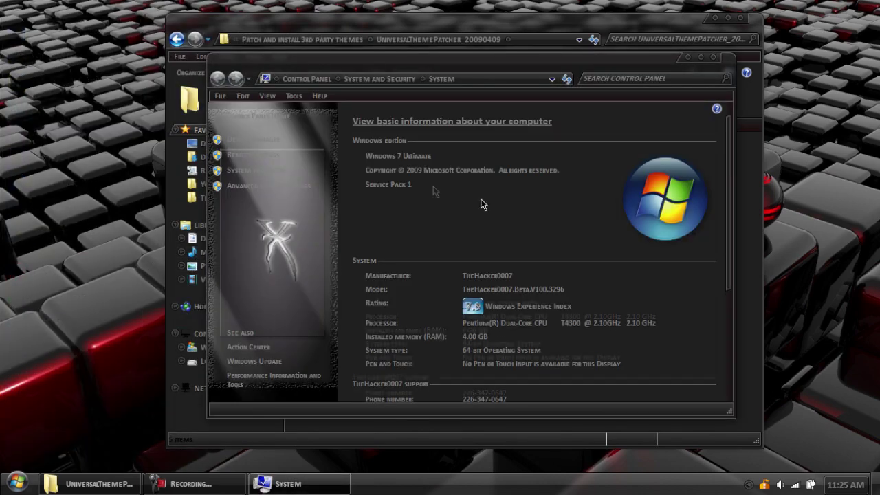
scroll(508, 220, down, 1)
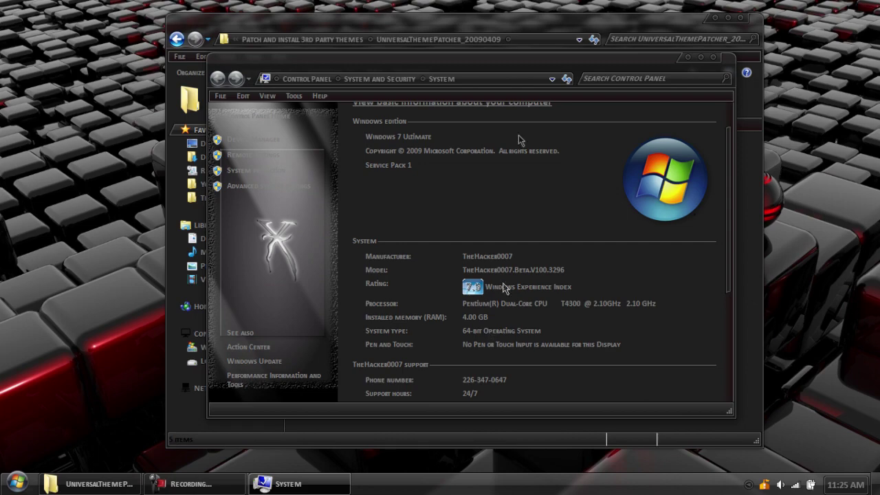
drag(510, 60, 472, 256)
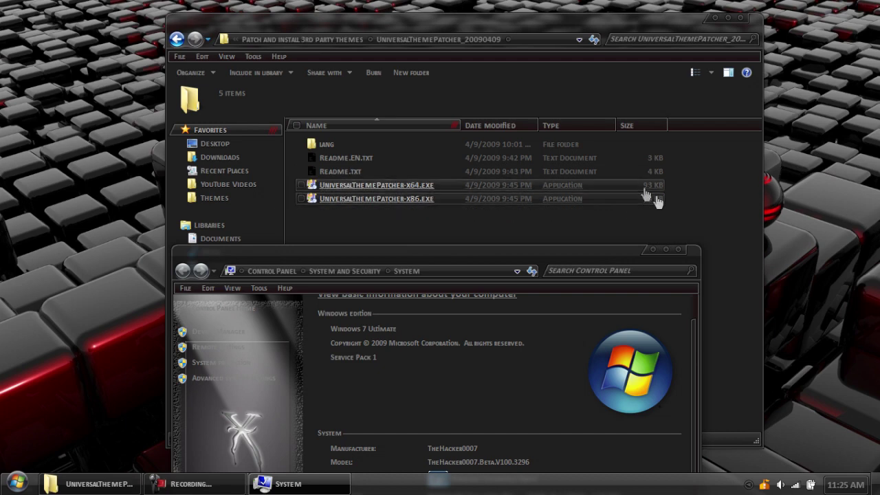
click(681, 251)
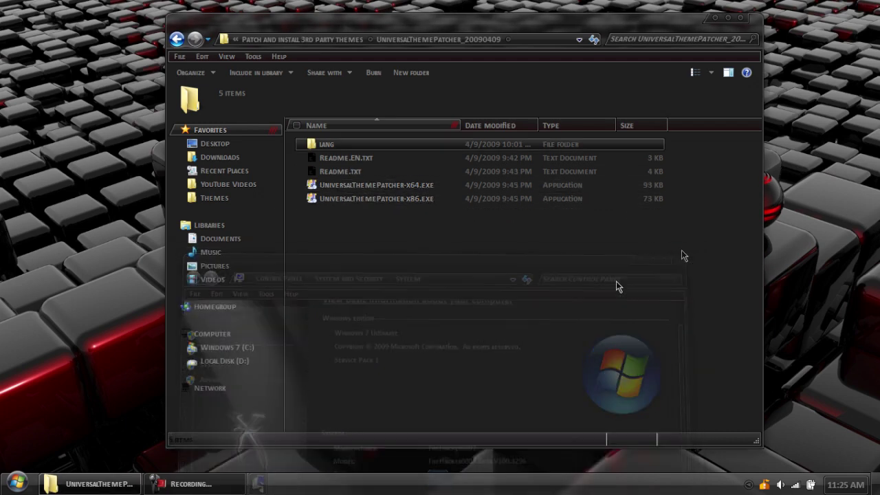
Run UniversalThemePatcher-x64.exe, view the detailed patch status of the three theme DLL files, and close the patcher
double_click(399, 187)
click(453, 283)
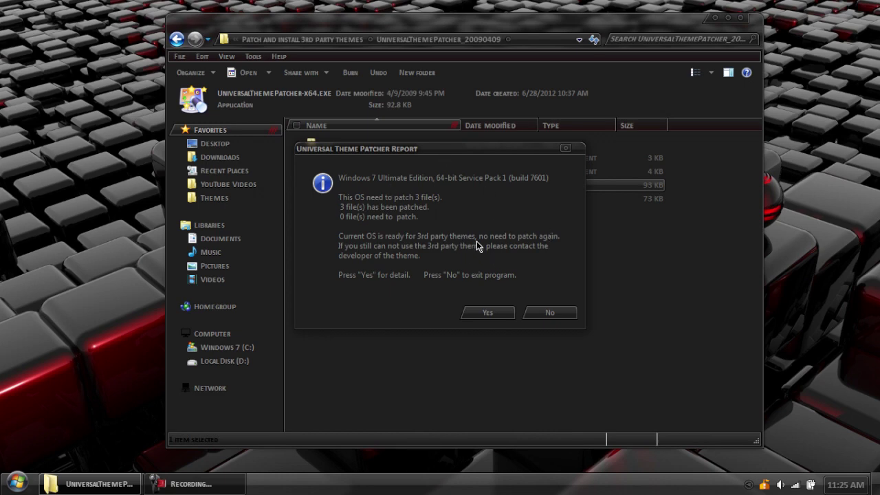
click(473, 310)
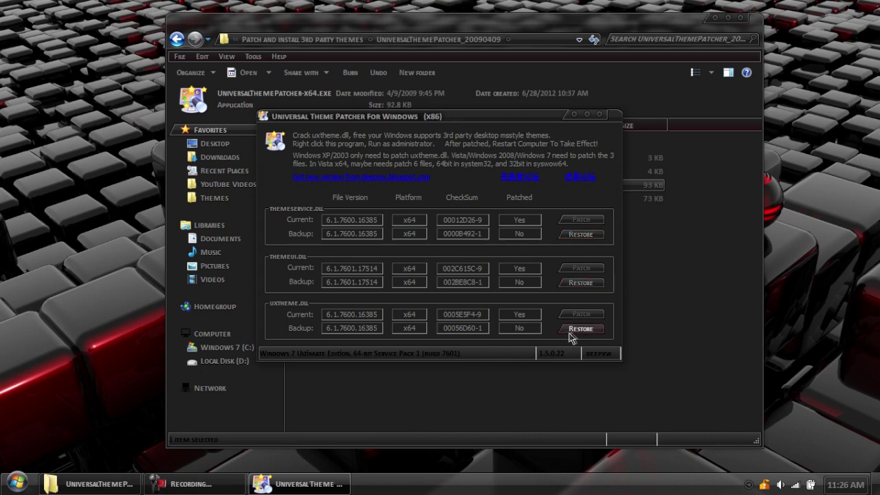
drag(449, 122, 425, 134)
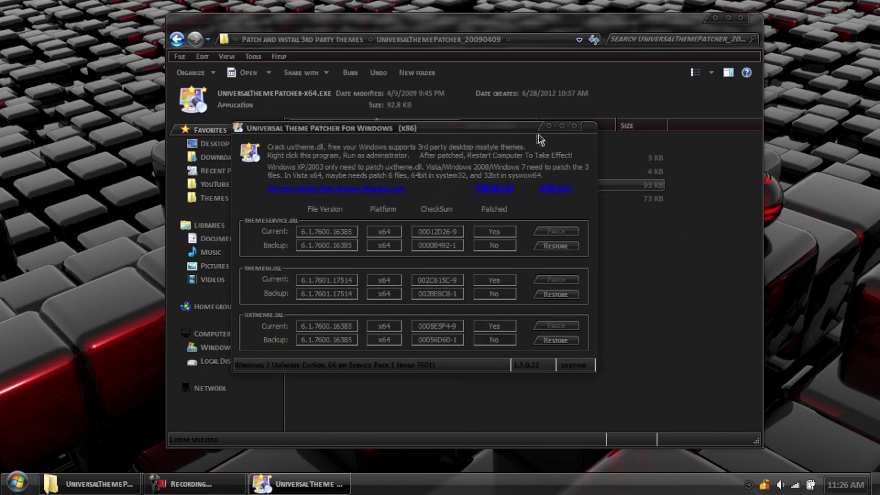
click(574, 127)
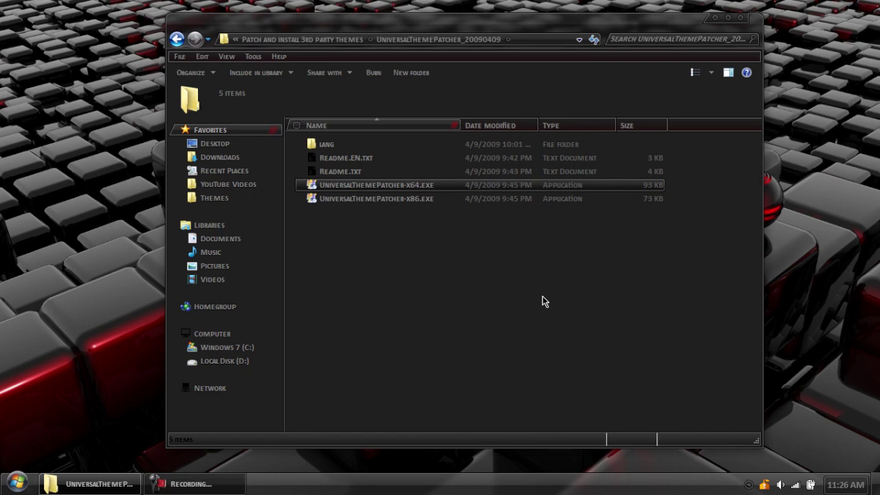
Return to the Patch and install 3rd party themes folder and view Before.PNG and After.PNG again
click(176, 38)
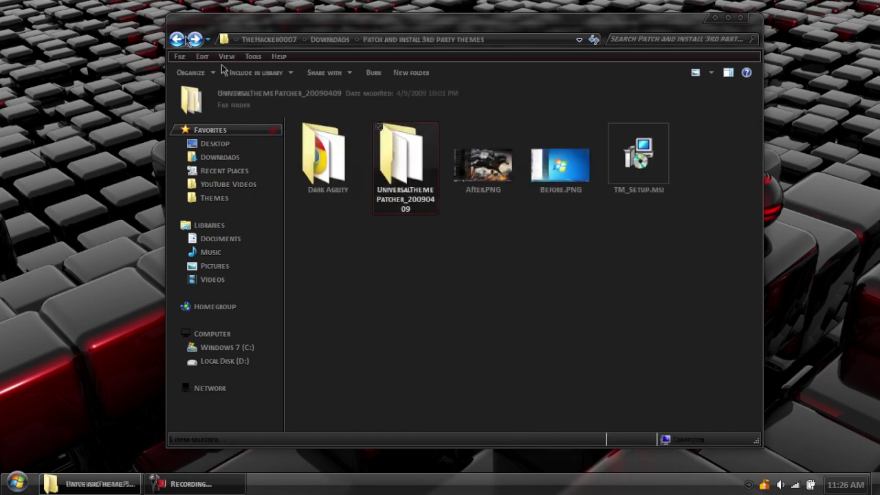
click(421, 262)
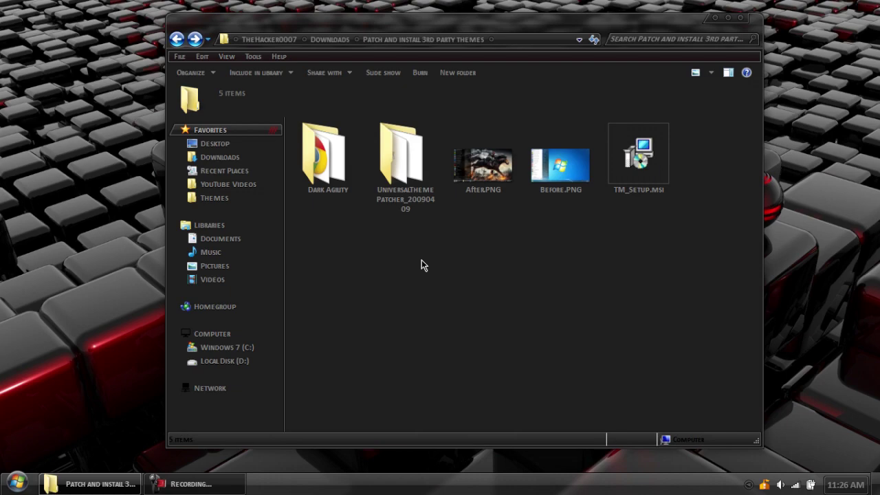
double_click(559, 168)
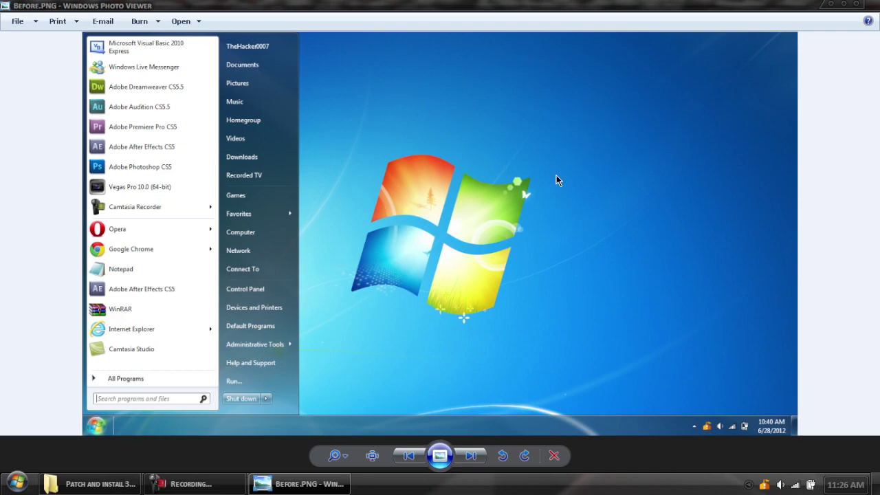
key(Right)
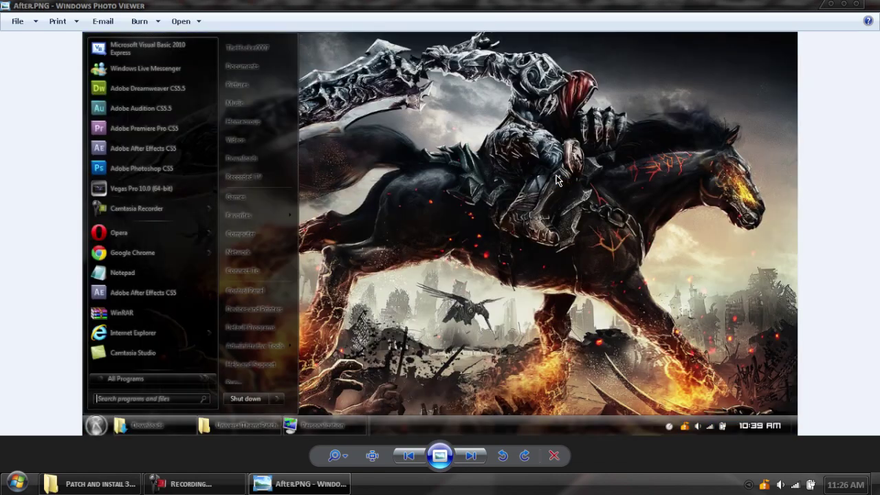
click(856, 4)
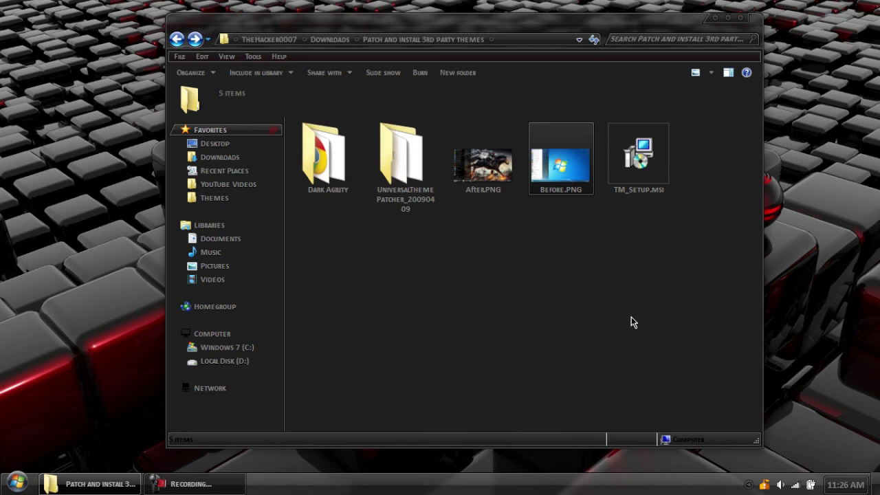
Run TM_Setup.msi to view Theme Manager's modify, repair and remove options, and cancel out of the setup
double_click(650, 176)
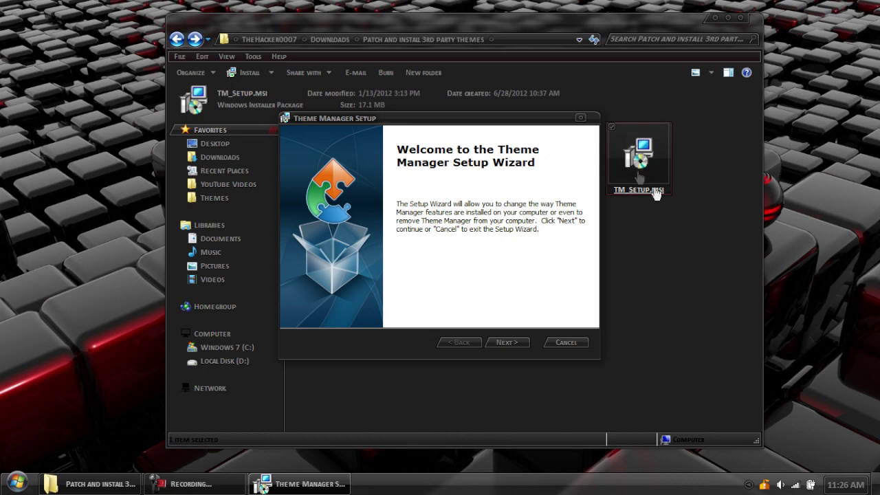
click(504, 343)
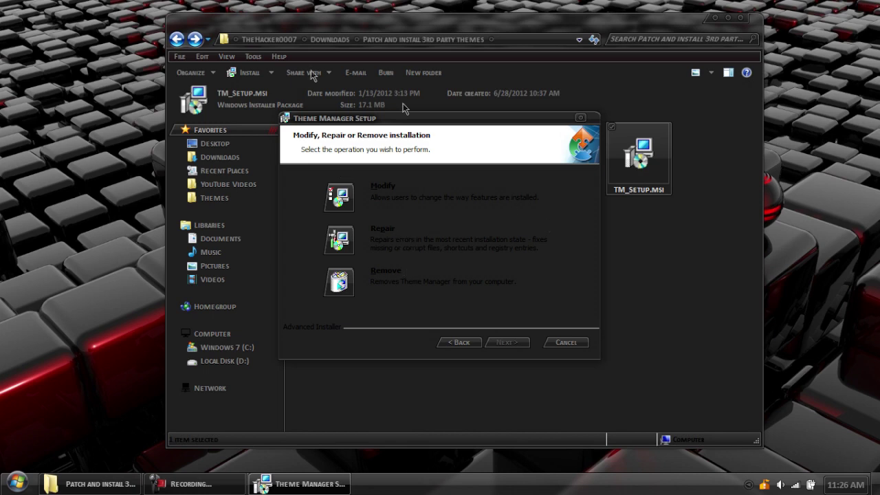
click(569, 349)
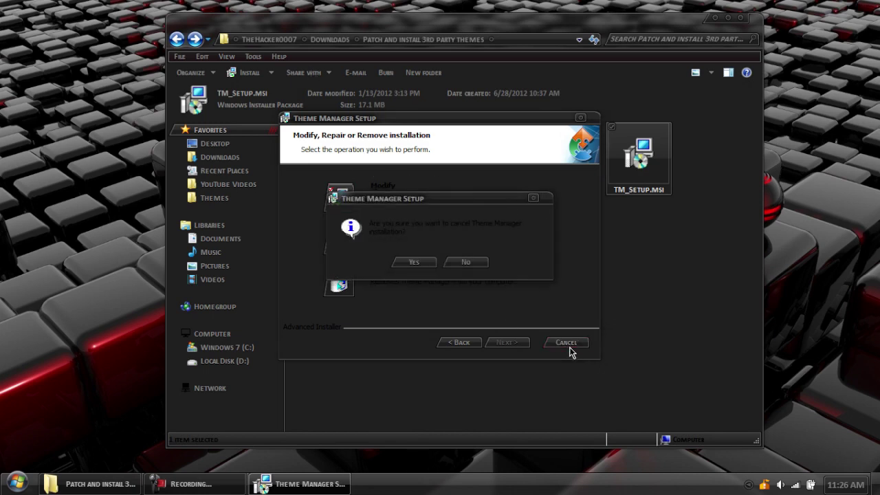
click(403, 263)
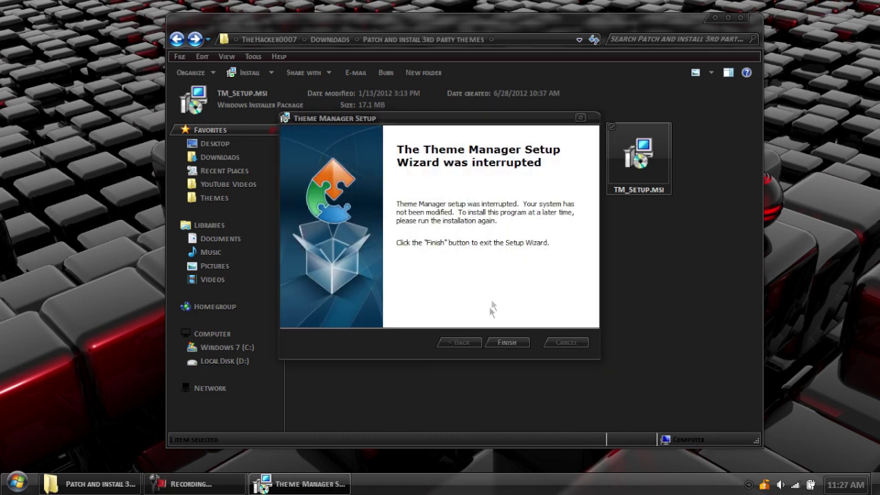
click(508, 343)
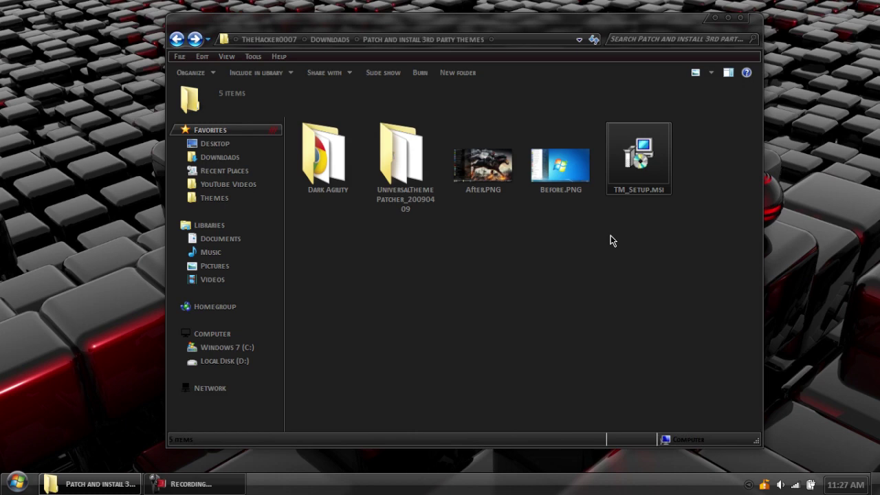
Open the x64 (64-bit) folder within Dark Agility's System Files to examine the theme's system files
double_click(341, 169)
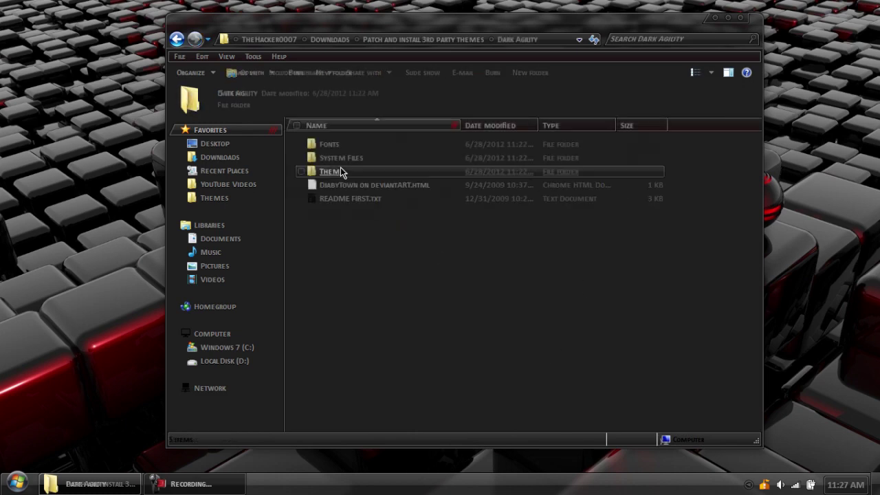
double_click(364, 159)
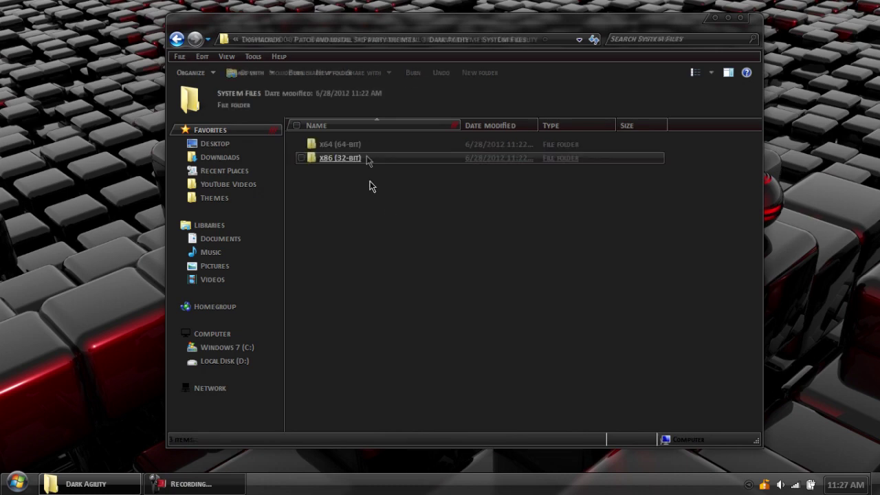
click(358, 151)
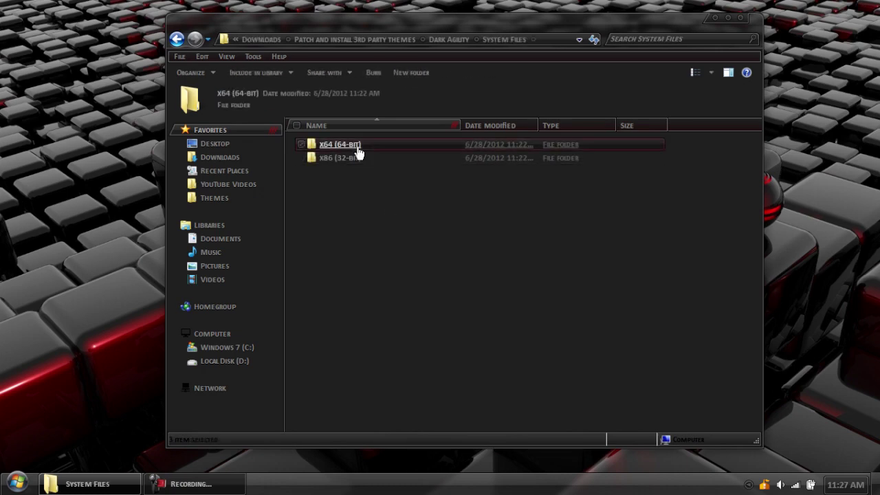
double_click(358, 151)
mouse_move(426, 253)
mouse_down()
mouse_move(370, 143)
mouse_move(416, 246)
mouse_up()
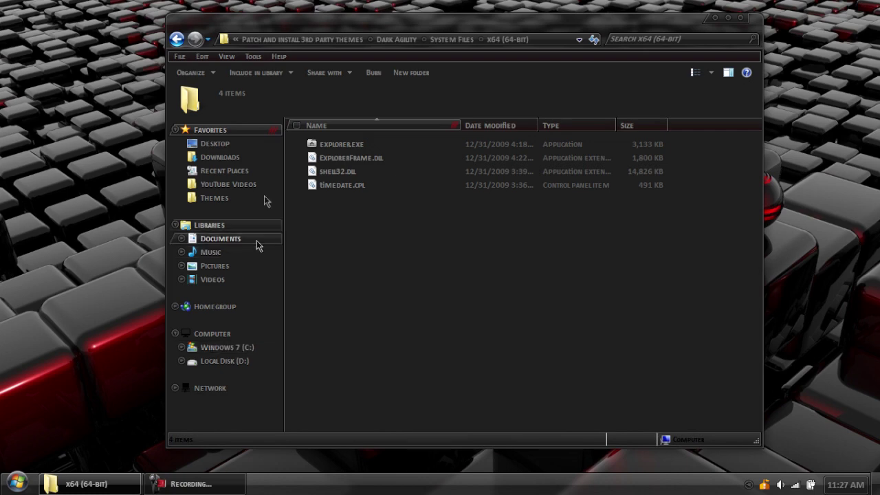
Go back up from the x64 (64-bit) folder to the Patch and install 3rd party themes folder
click(176, 38)
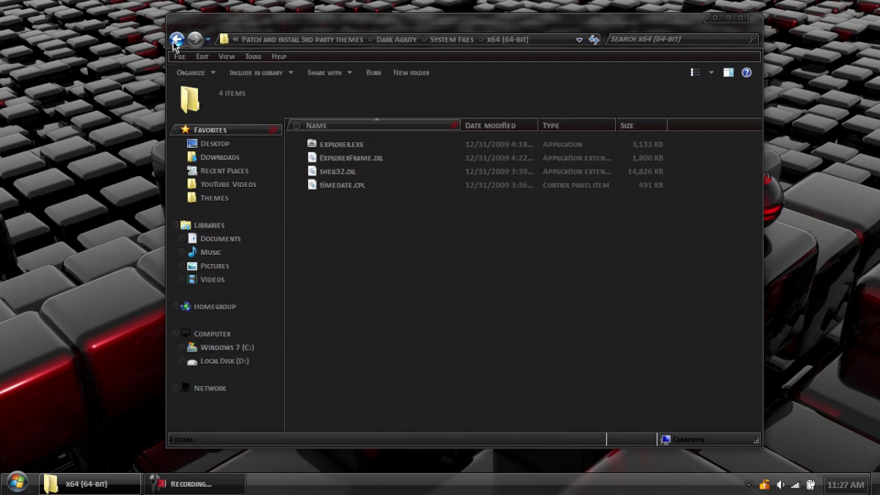
click(487, 250)
click(177, 39)
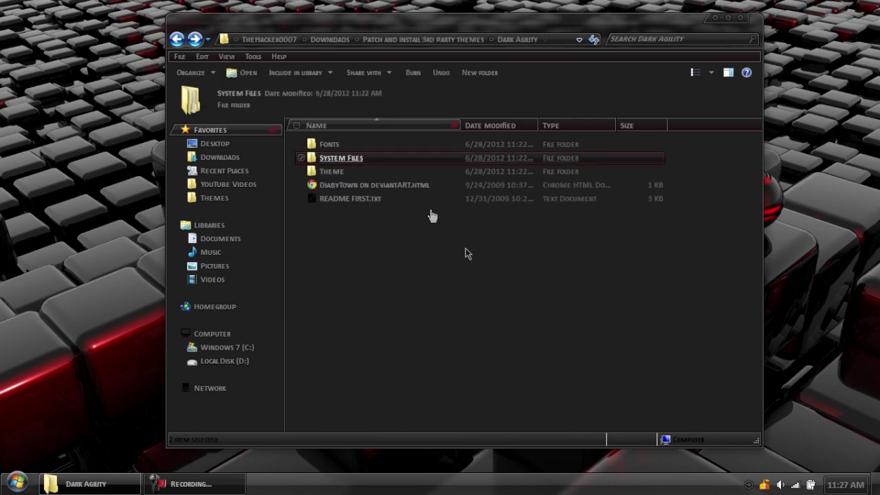
click(499, 335)
click(173, 40)
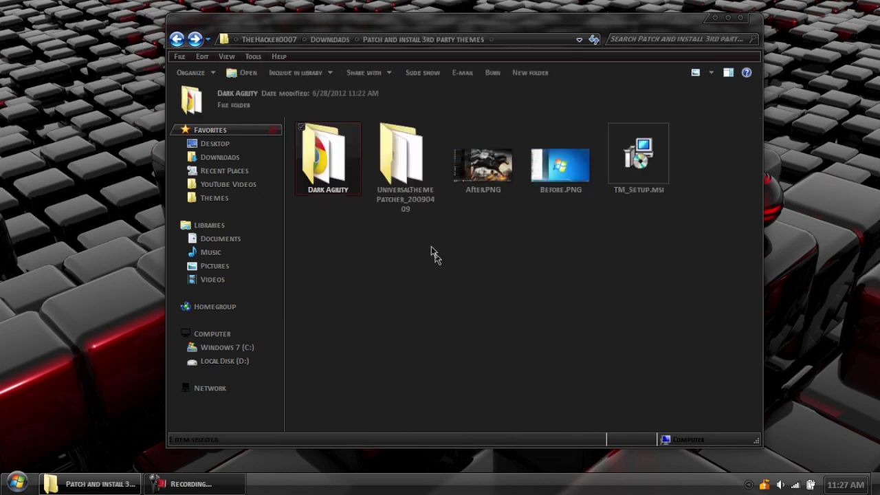
click(451, 273)
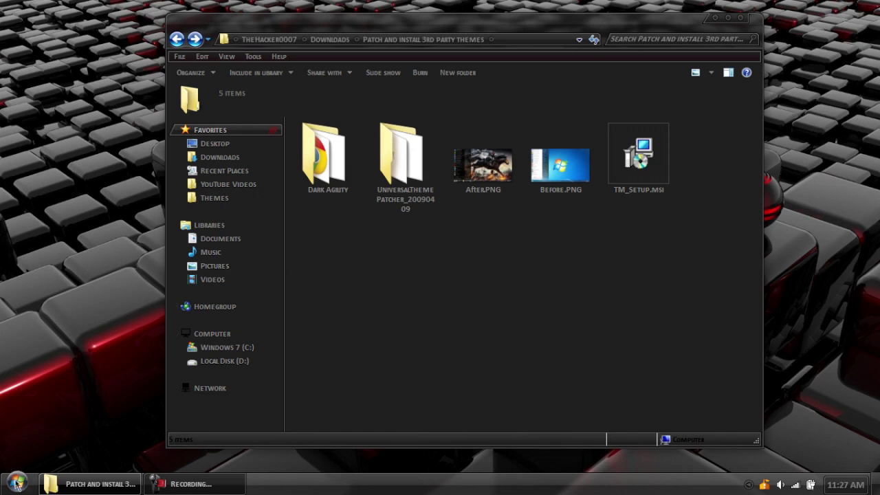
drag(744, 306, 320, 137)
click(439, 317)
Search the installed programs for "theme" and launch Theme Manager
click(15, 483)
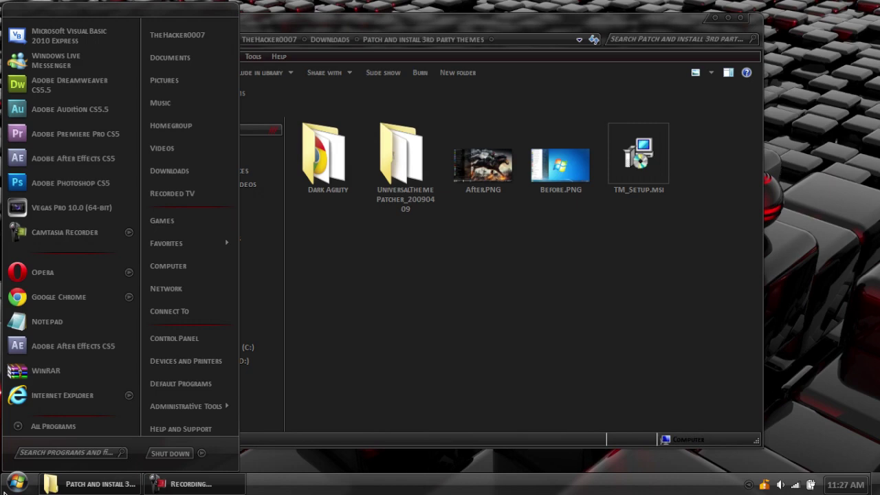
text(them)
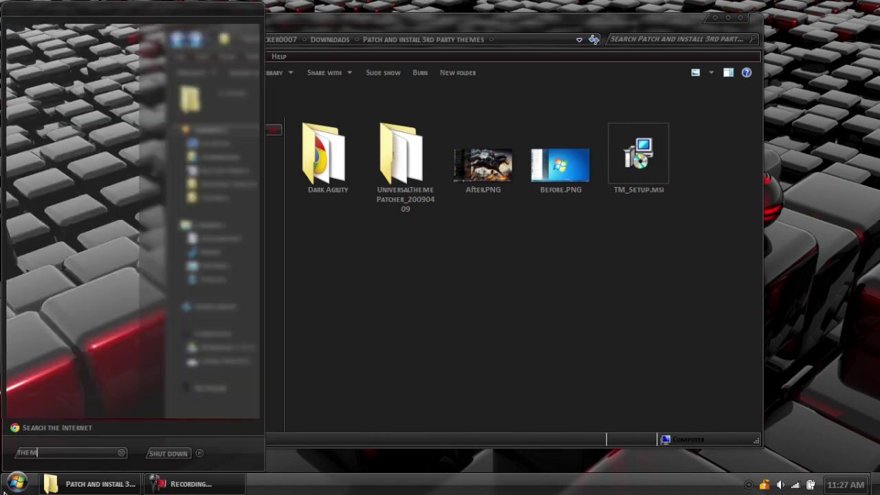
text(e)
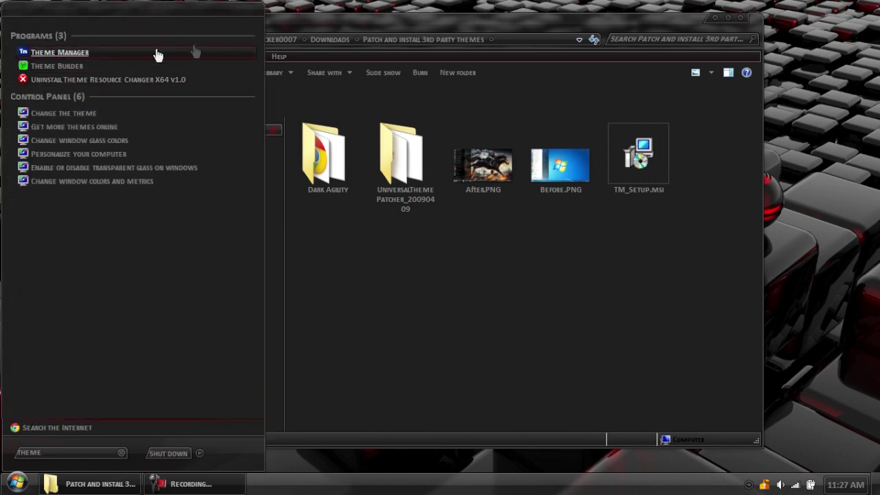
click(88, 54)
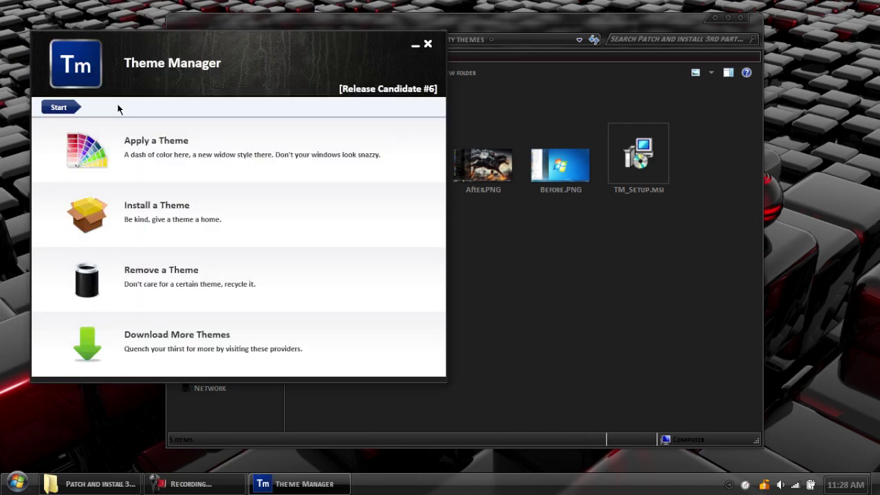
Clear the folder window out of the way, centre Theme Manager on the desktop and open its Install a Theme page
drag(560, 25, 605, 24)
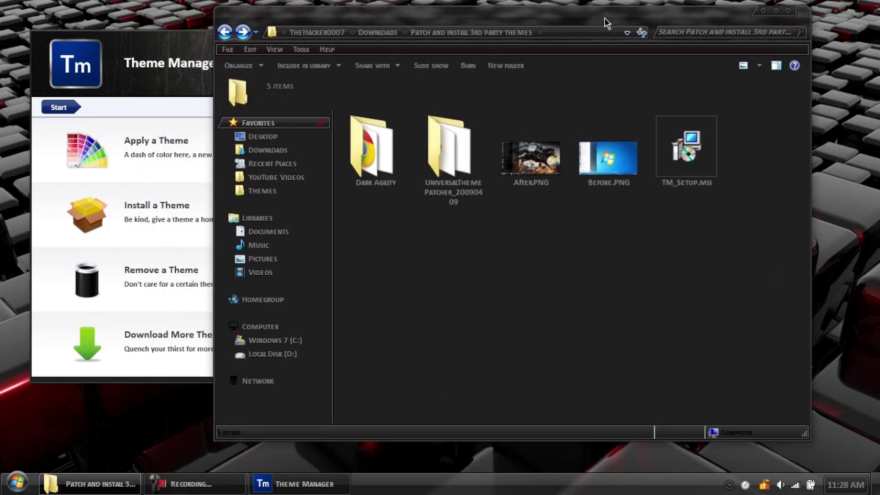
click(192, 47)
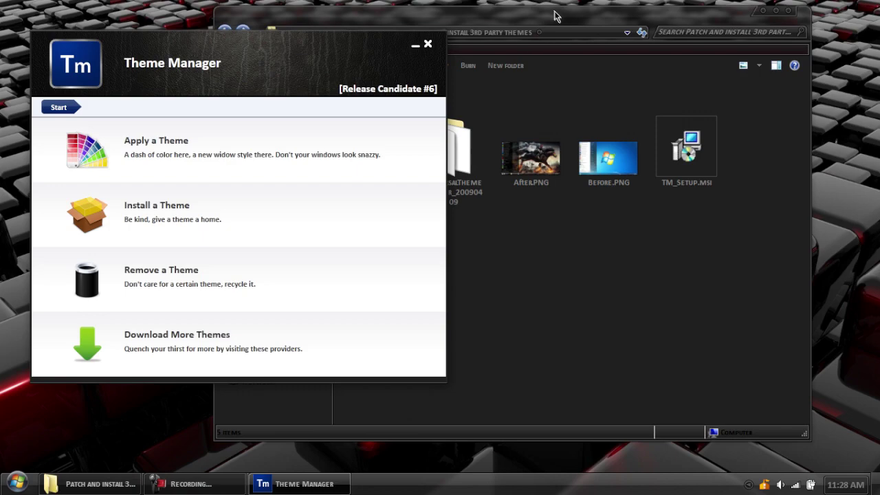
drag(556, 16, 784, 84)
key(super+Down)
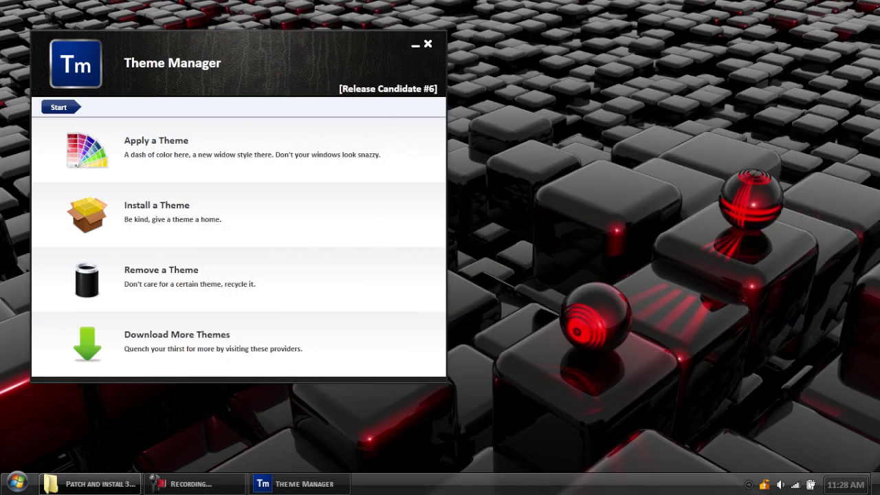
drag(238, 59, 440, 70)
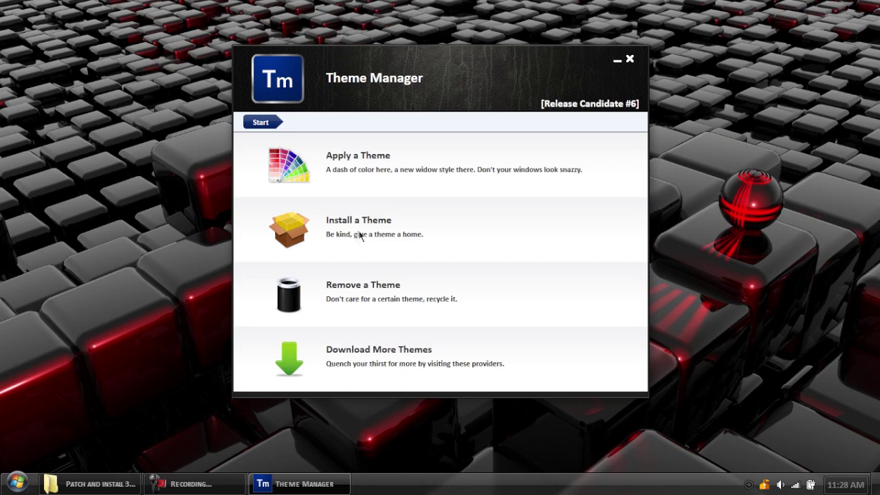
click(297, 229)
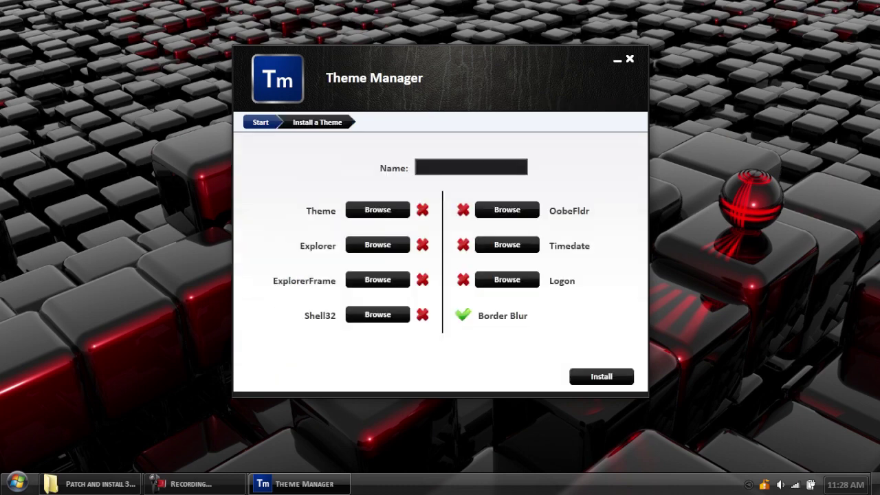
Look through the Dark Agility folder and its Theme subfolder, and minimize the folder window
key(alt+Tab)
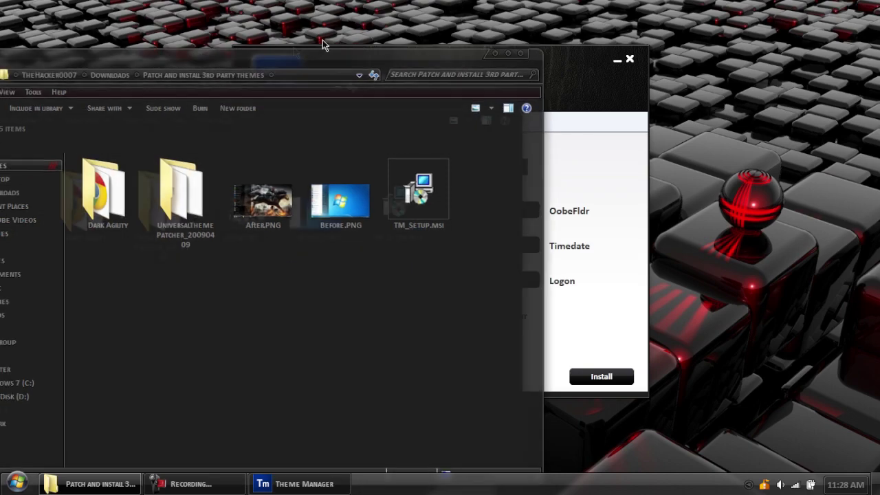
drag(323, 40, 386, 42)
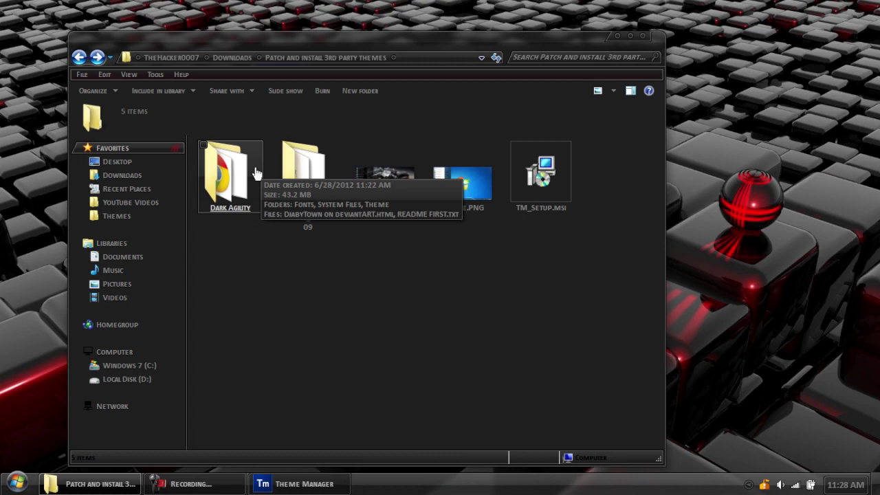
double_click(255, 172)
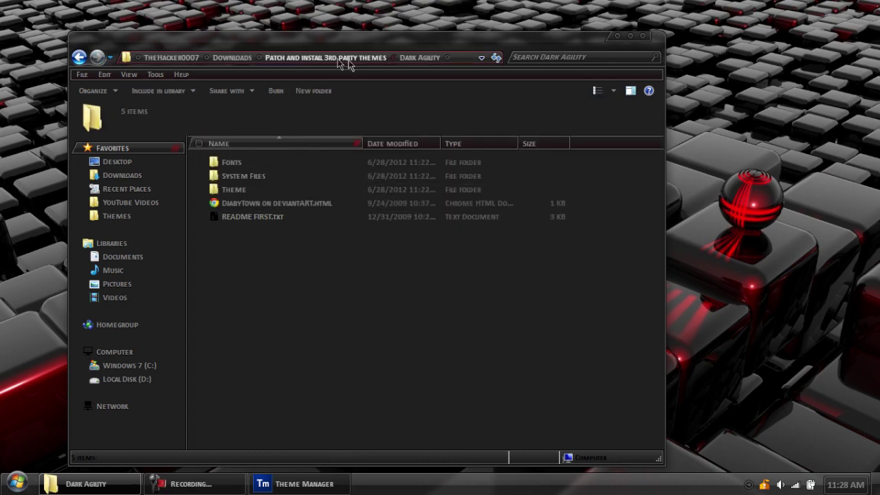
drag(351, 43, 386, 22)
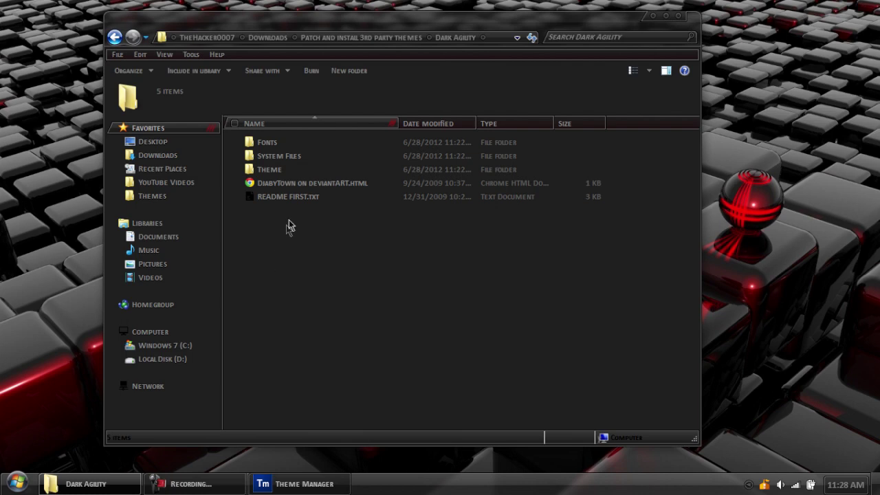
double_click(287, 169)
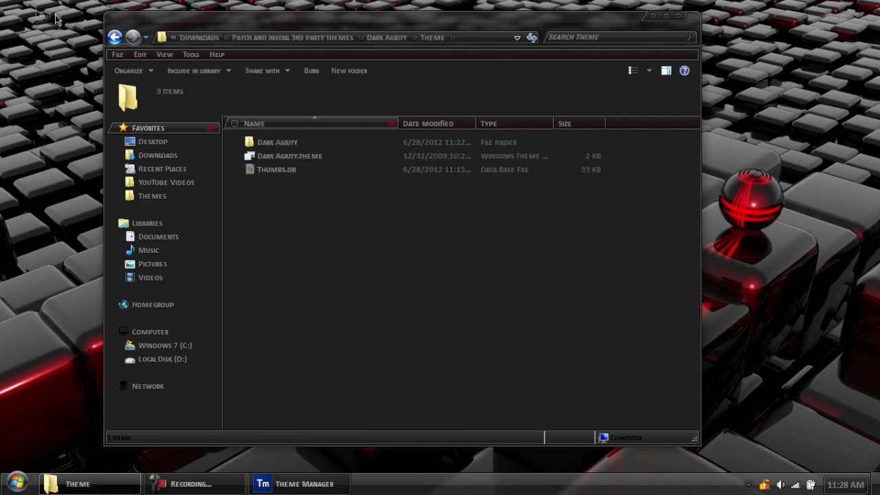
click(115, 37)
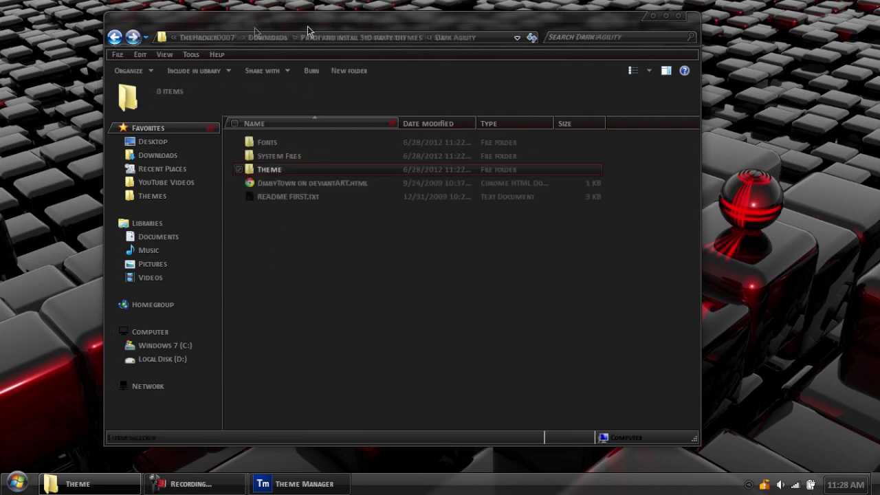
click(651, 18)
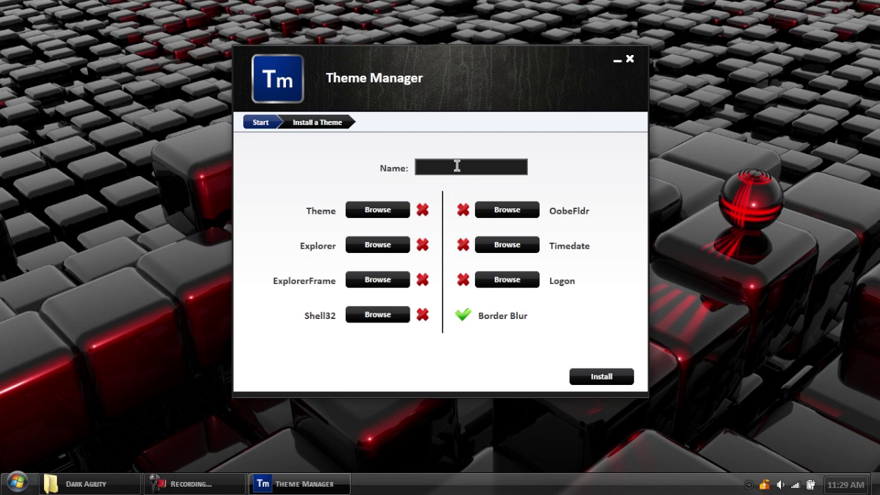
Name the new theme Dark Agility and arrange the folder window and Theme Manager side by side
text(Dark Agility)
mouse_move(112, 487)
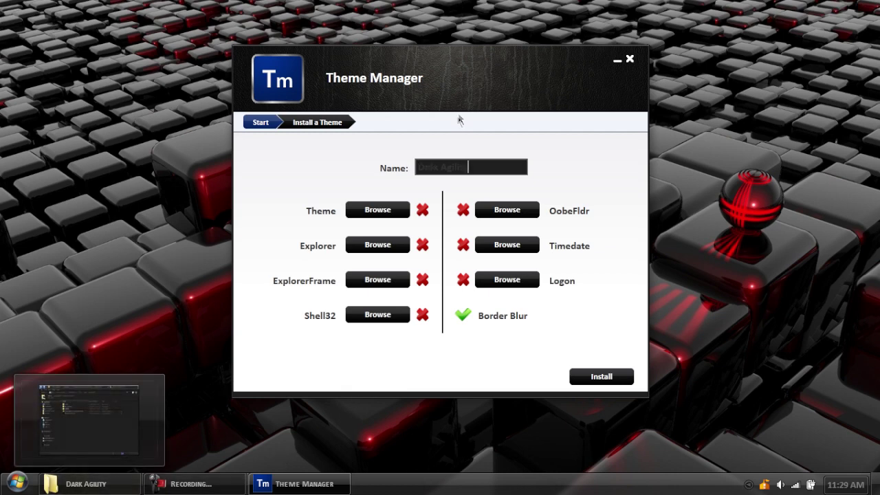
click(112, 481)
key(super+Left)
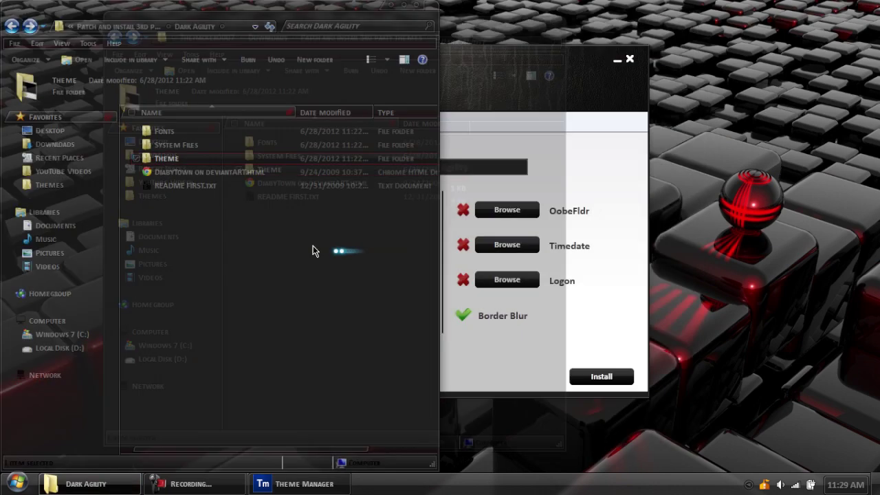
key(alt+Tab)
key(super+Right)
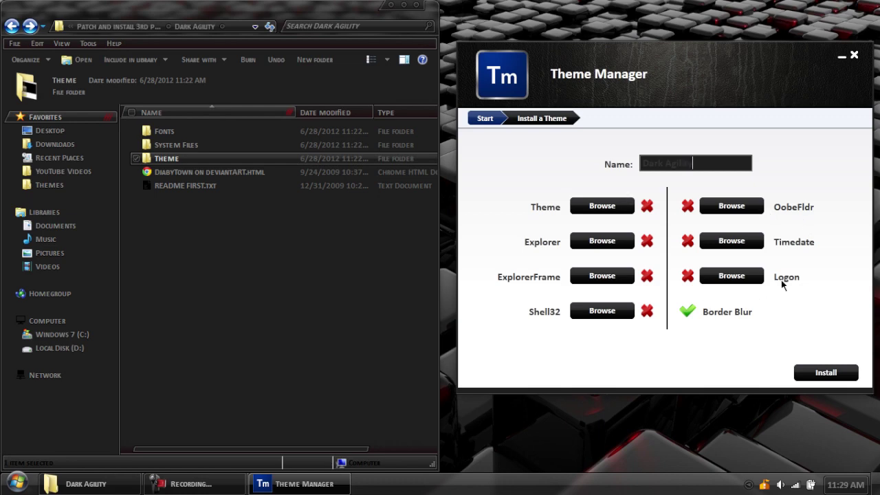
click(243, 272)
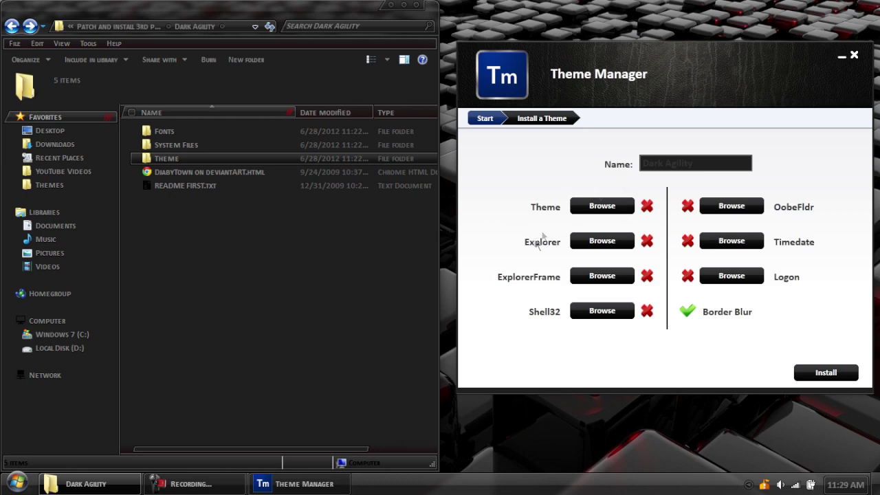
Load Dark Agility.theme as the Theme file from the Theme subfolder of Dark Agility in Patch and install 3rd party themes under Downloads
click(586, 209)
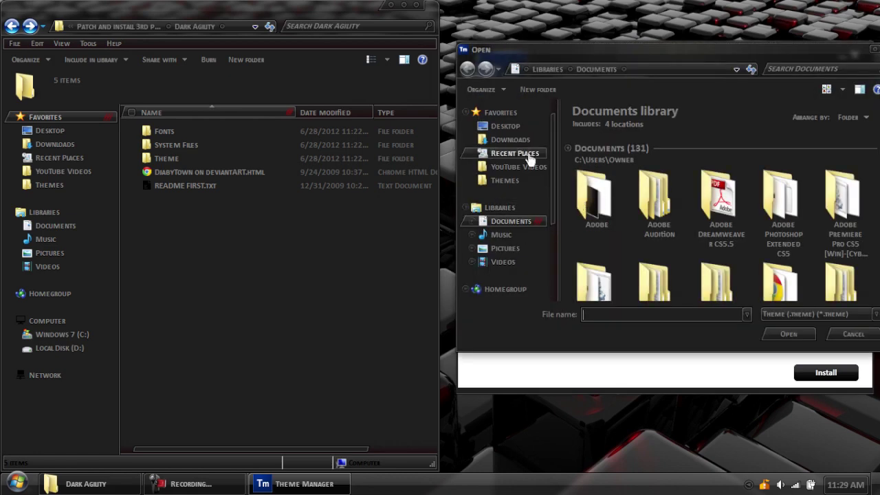
click(528, 141)
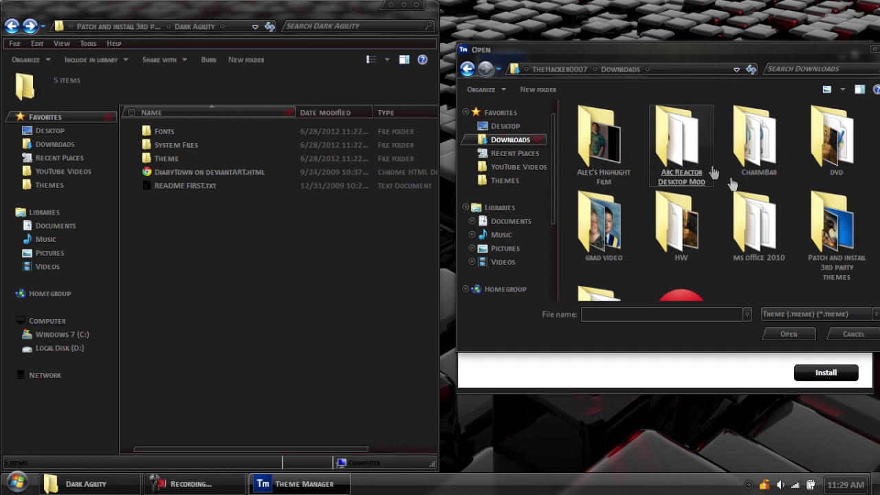
double_click(823, 227)
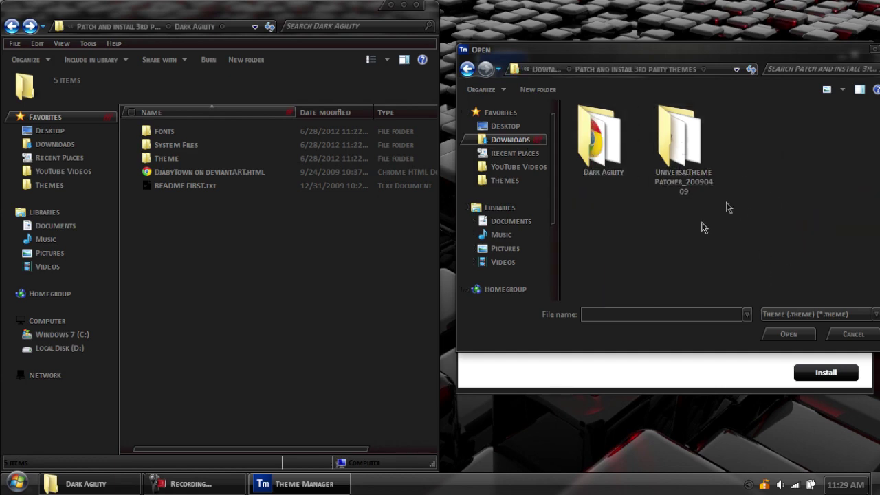
double_click(611, 164)
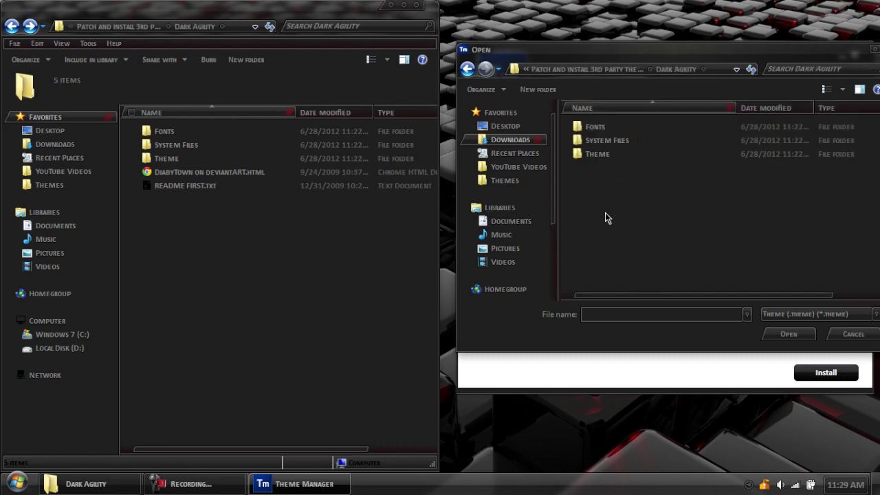
double_click(615, 158)
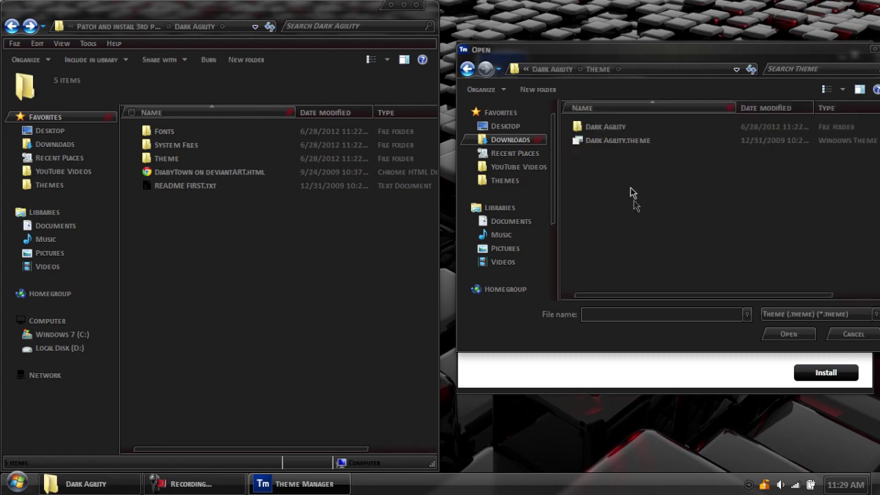
double_click(617, 141)
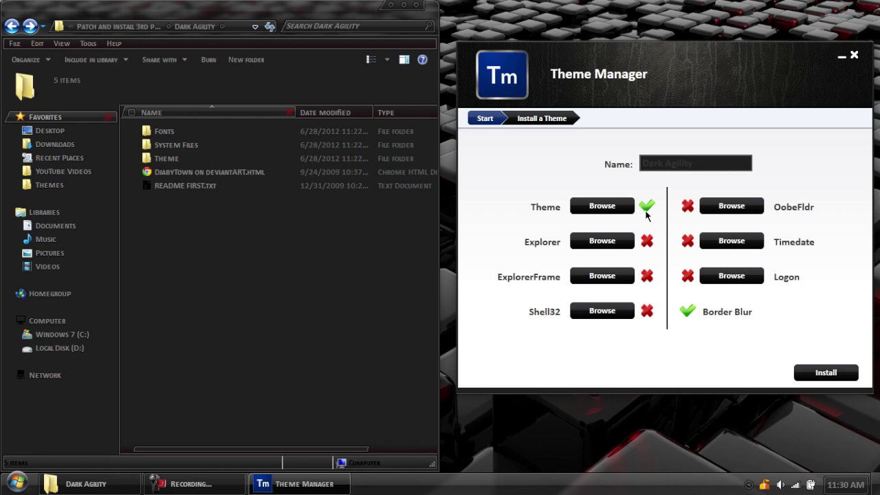
Examine the x64 (64-bit) folder within Dark Agility's System Files and return to the choice between the 64-bit and 32-bit folders
double_click(241, 145)
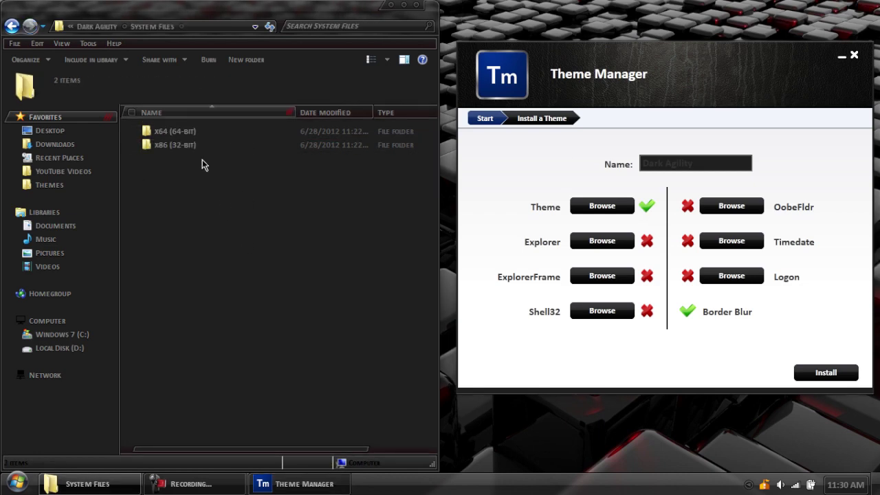
double_click(203, 132)
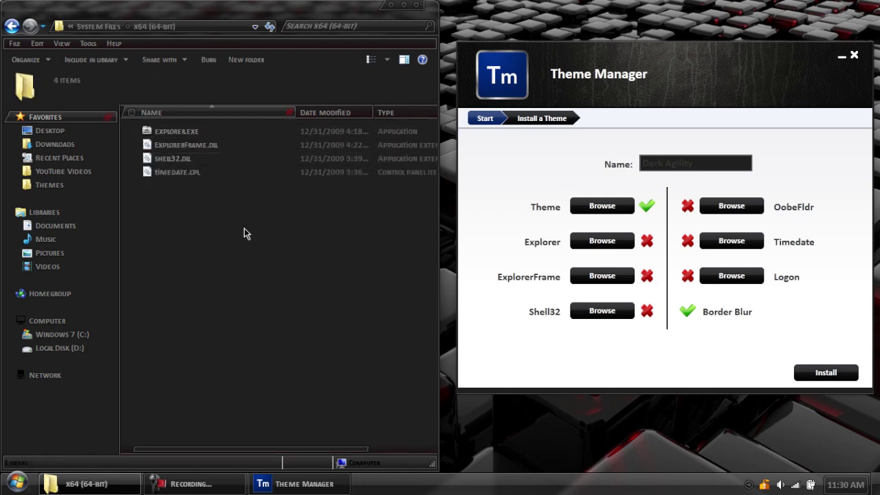
click(219, 172)
click(236, 215)
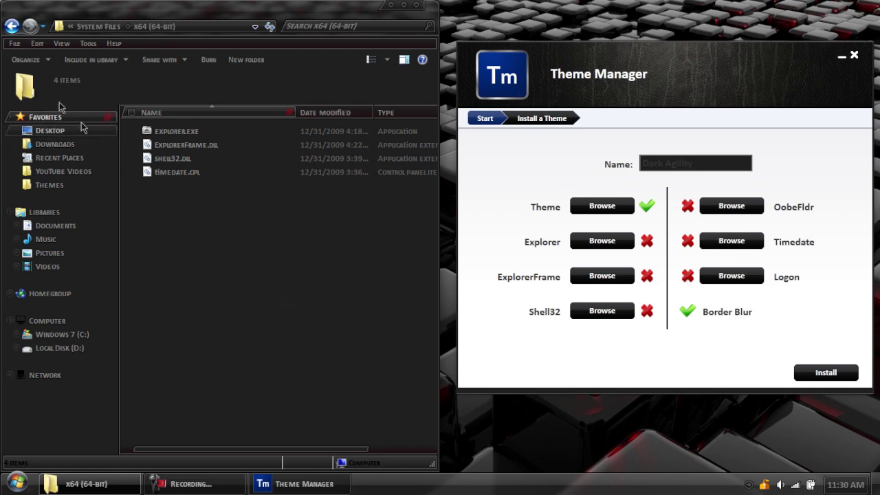
click(12, 26)
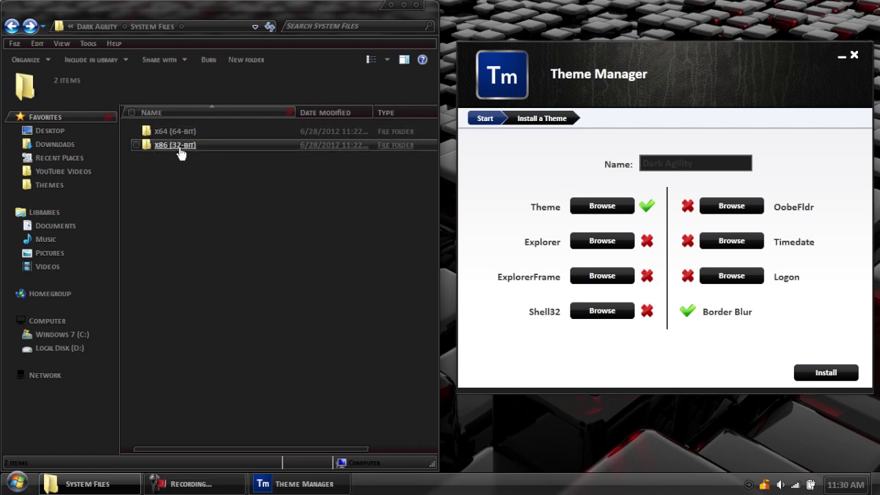
mouse_move(180, 152)
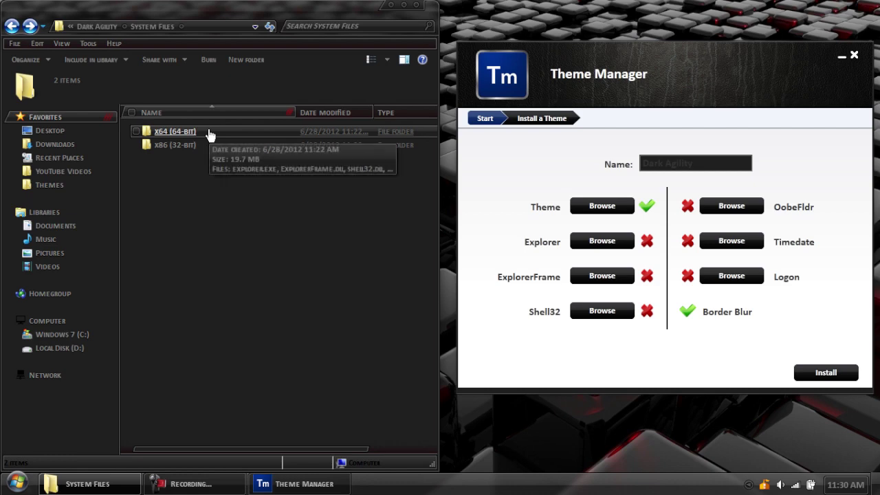
drag(391, 251, 259, 151)
click(263, 232)
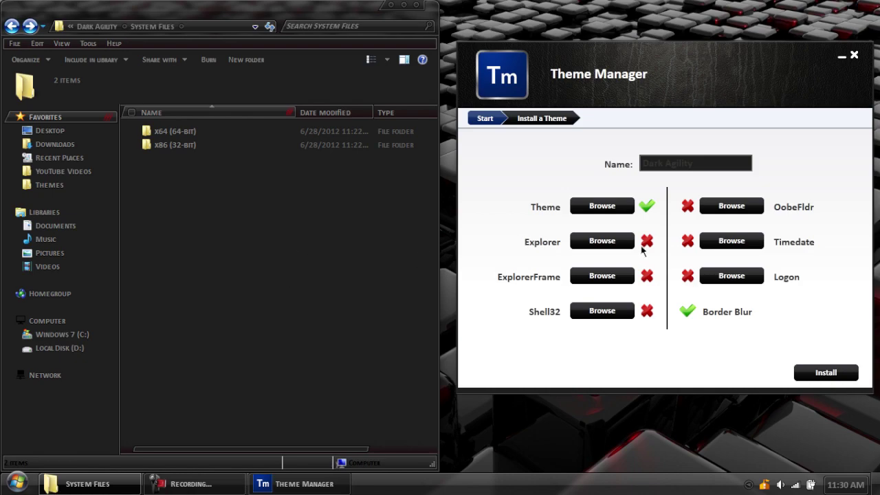
Load explorer.exe as the Explorer file from the x64 (64-bit) folder in Dark Agility's System Files
click(596, 241)
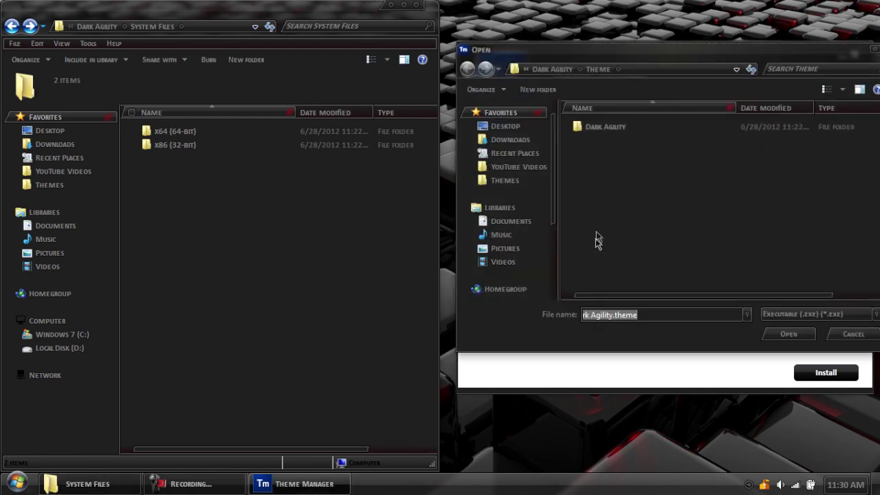
click(550, 69)
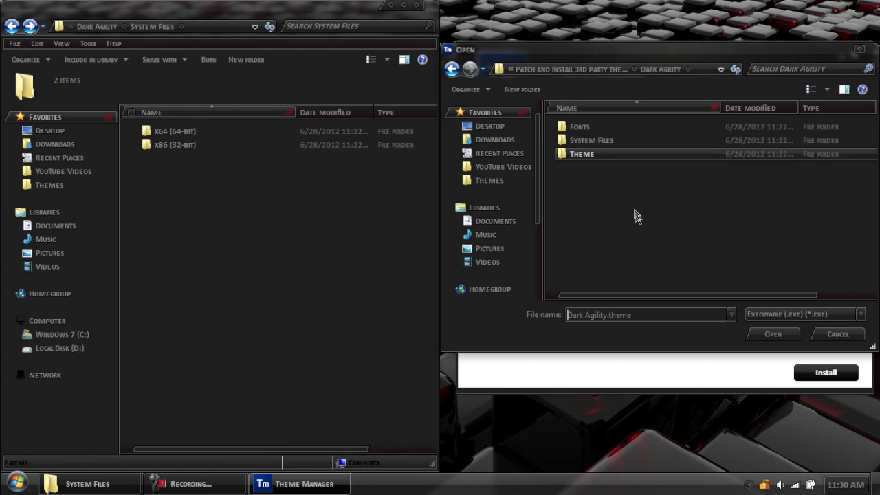
double_click(596, 141)
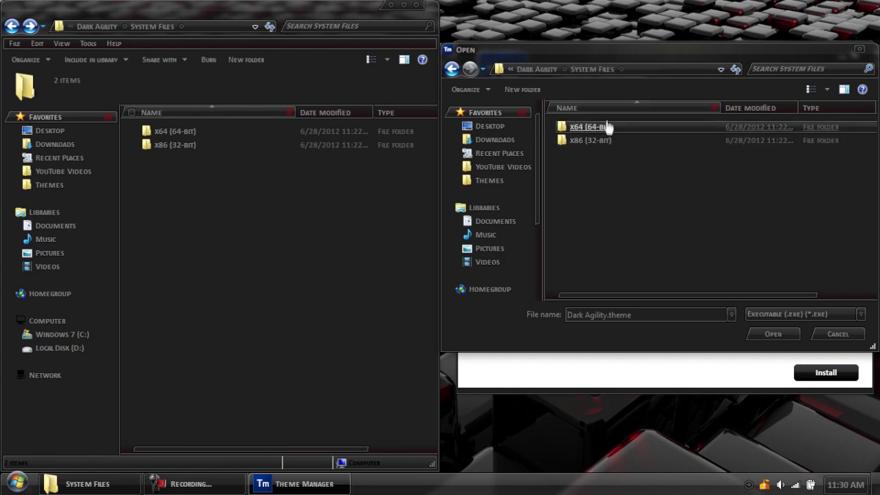
double_click(608, 126)
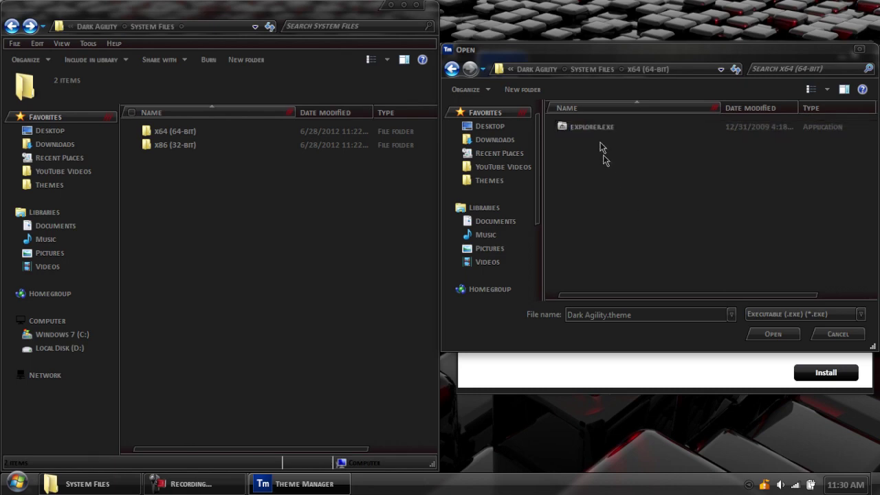
double_click(600, 128)
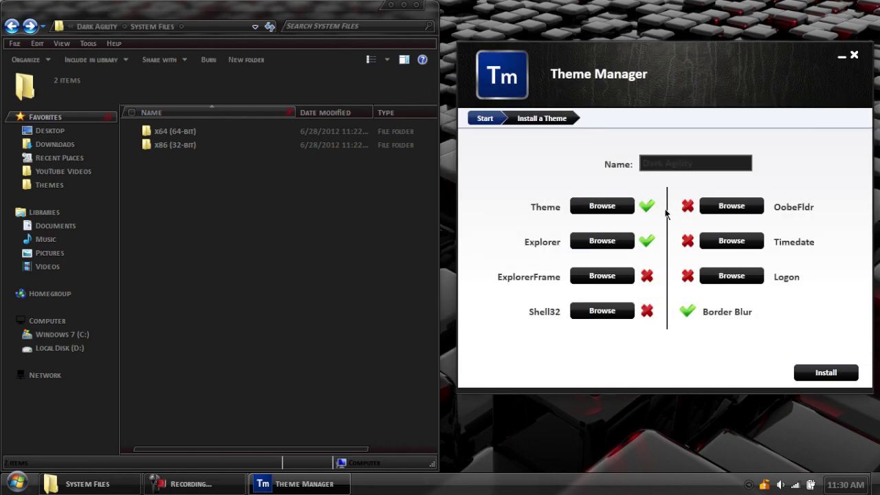
Load ExplorerFrame.dll as the ExplorerFrame file and shell32.dll as the Shell32 file from the x64 (64-bit) folder
click(608, 278)
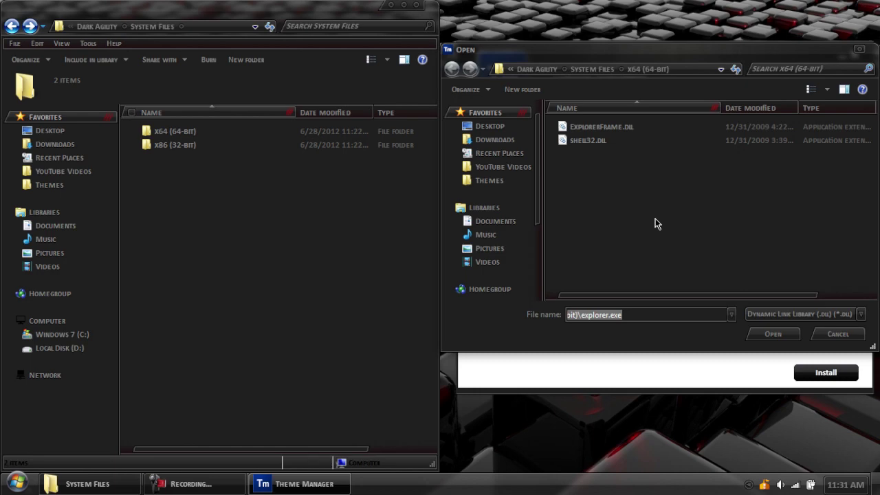
double_click(605, 128)
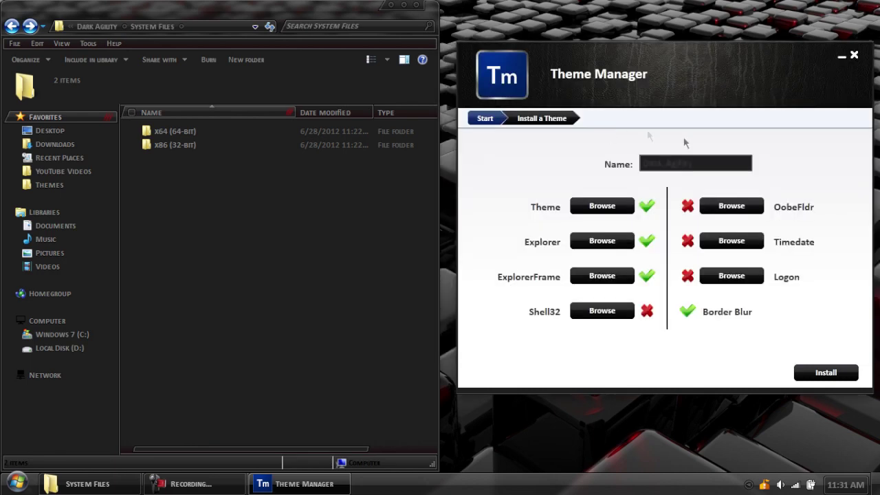
click(622, 312)
double_click(605, 141)
Load timedate.cpl from the x64 (64-bit) folder as the Timedate file and install the Dark Agility theme
double_click(247, 131)
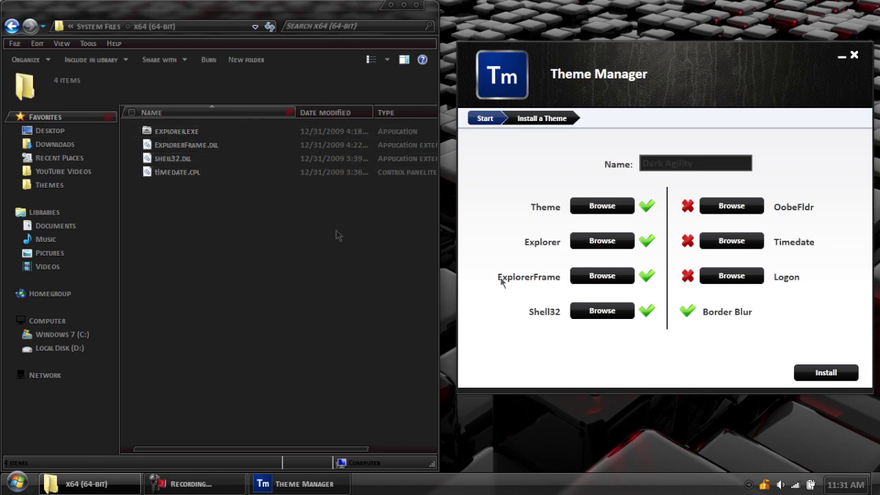
click(730, 242)
double_click(593, 128)
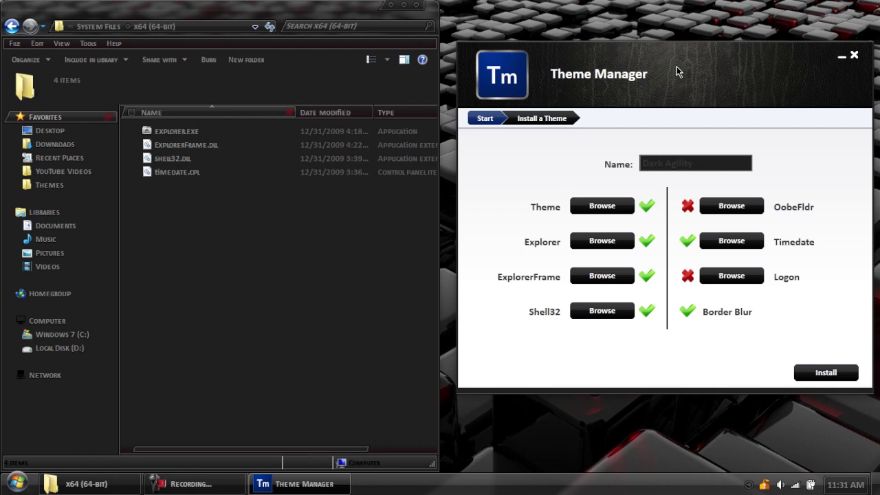
click(805, 374)
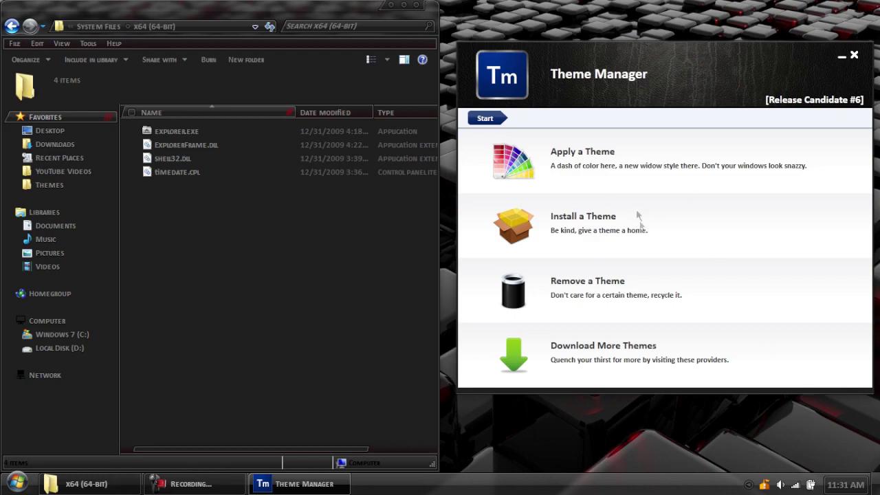
Close the folder window and look through the installed themes available to apply in Theme Manager, including Aero and Dark Agility
click(415, 7)
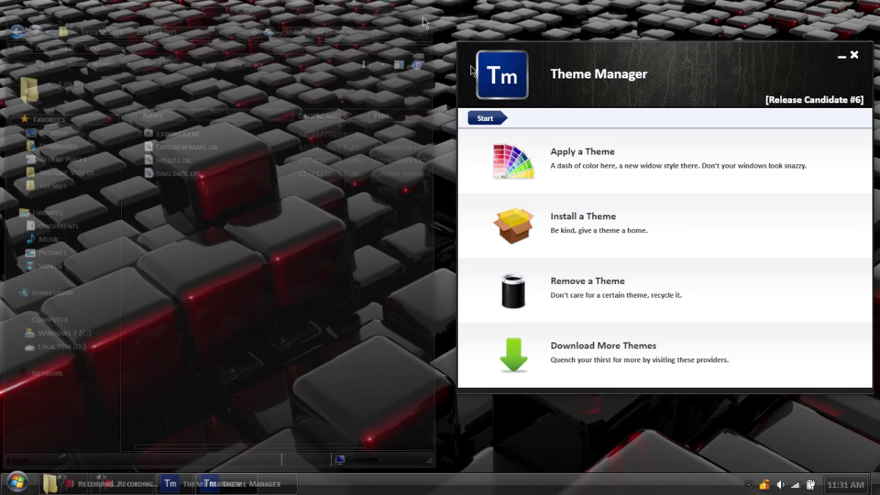
click(627, 163)
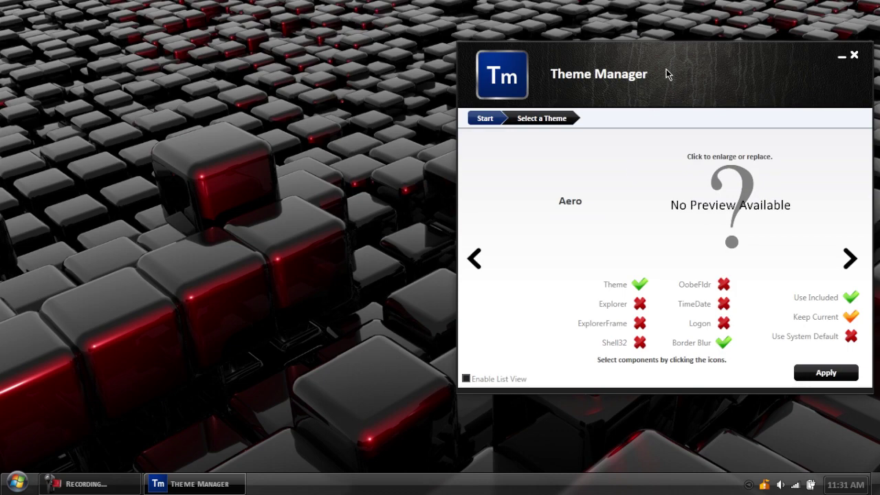
drag(667, 69, 379, 80)
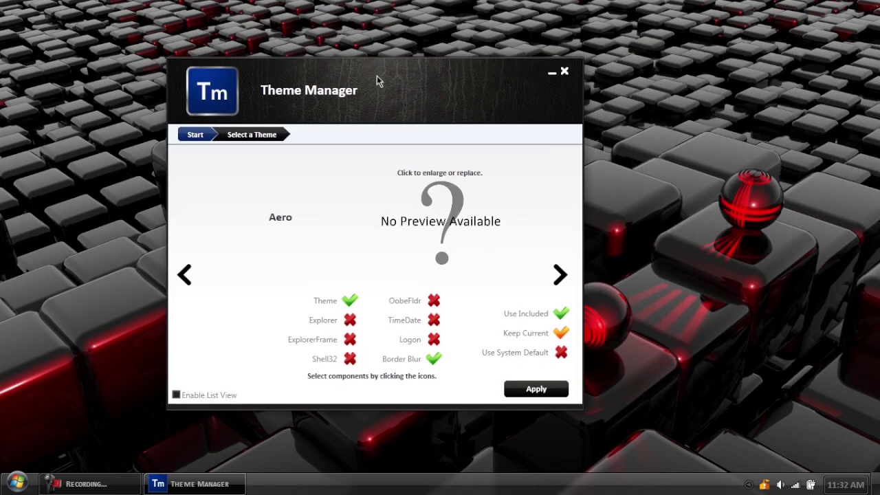
click(560, 275)
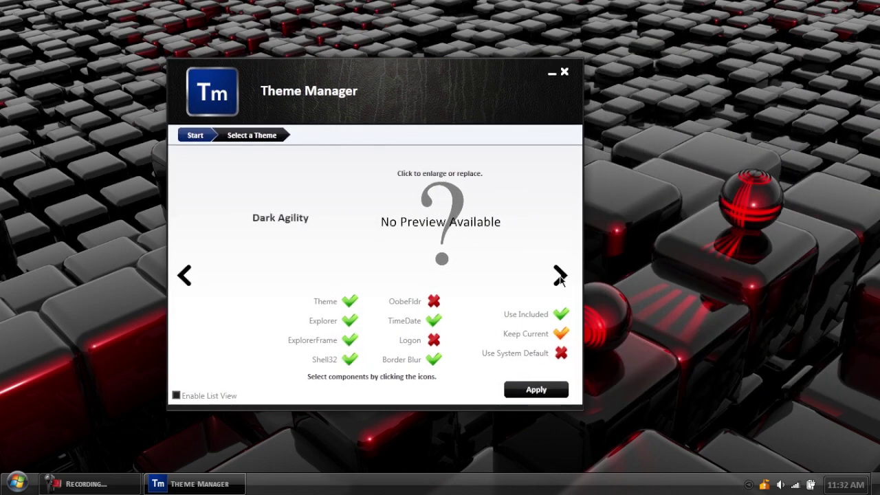
click(184, 276)
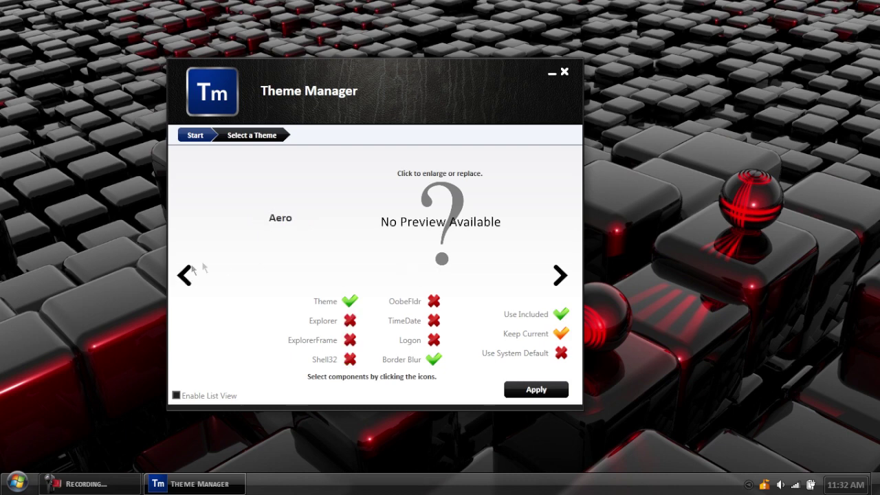
click(184, 276)
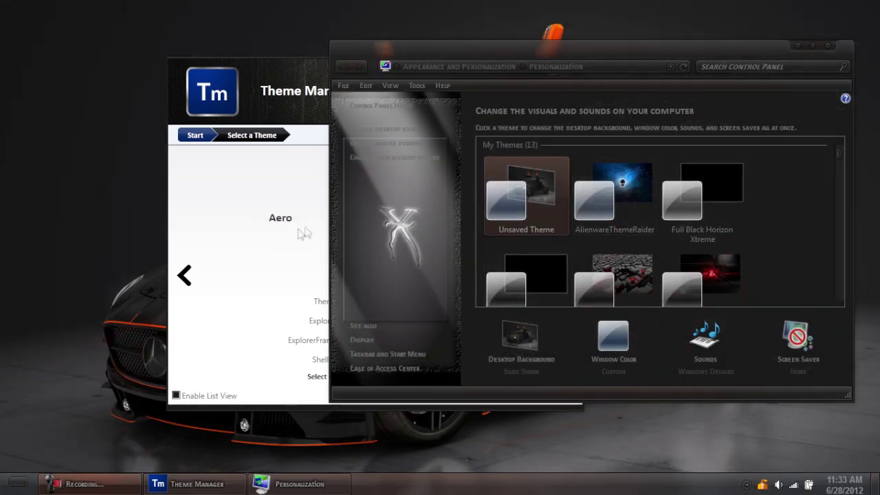
Bring Theme Manager forward, close the Personalization window, and start Windows Task Manager
click(299, 72)
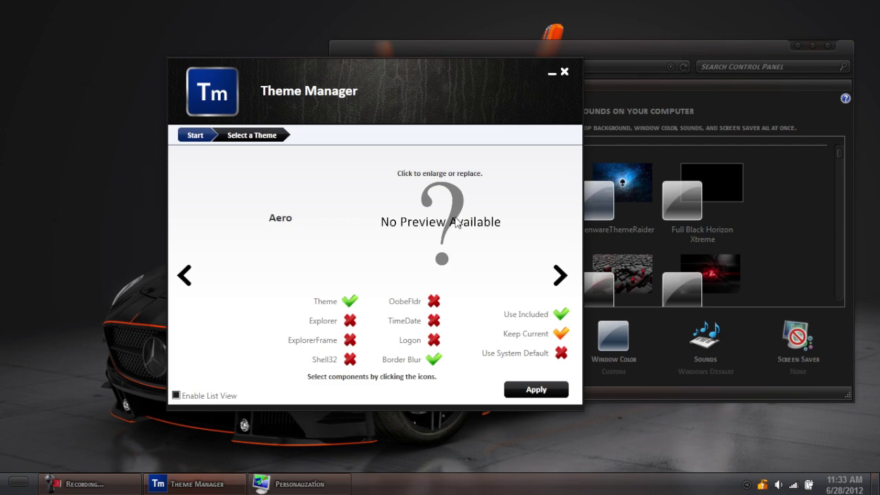
click(825, 45)
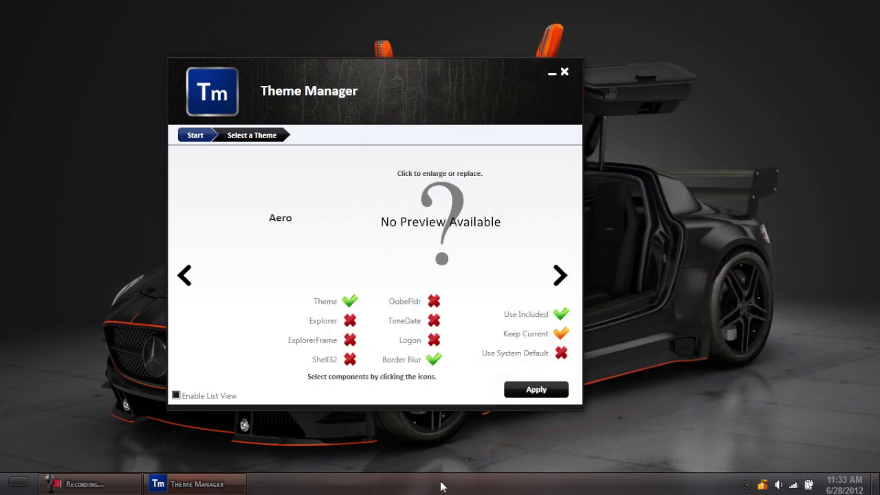
right_click(441, 486)
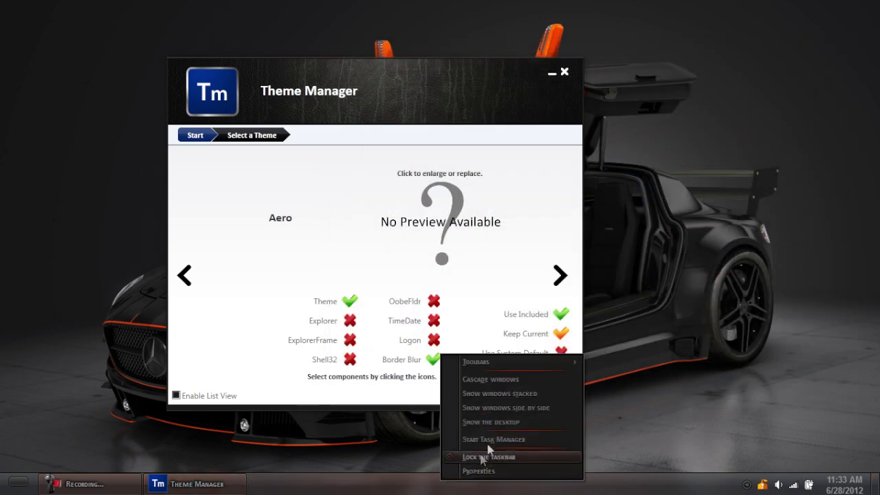
click(506, 440)
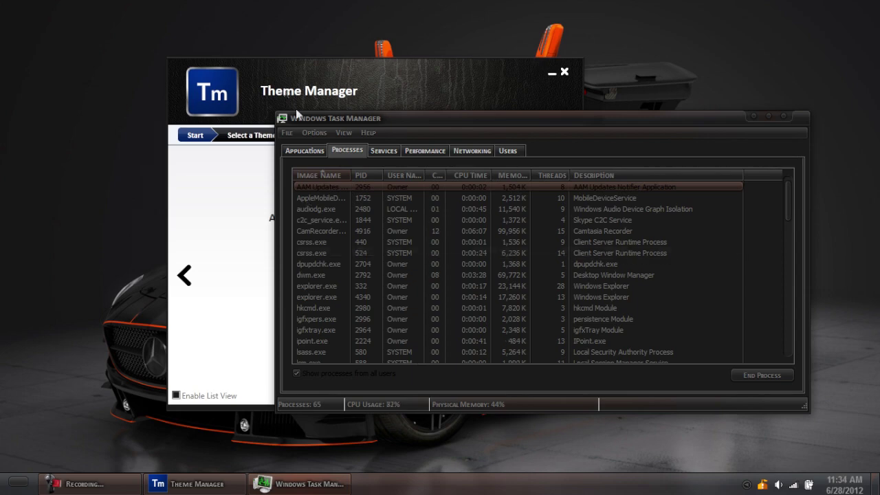
End the first explorer.exe process in the list of running processes and confirm ending it
click(311, 153)
click(339, 149)
click(333, 283)
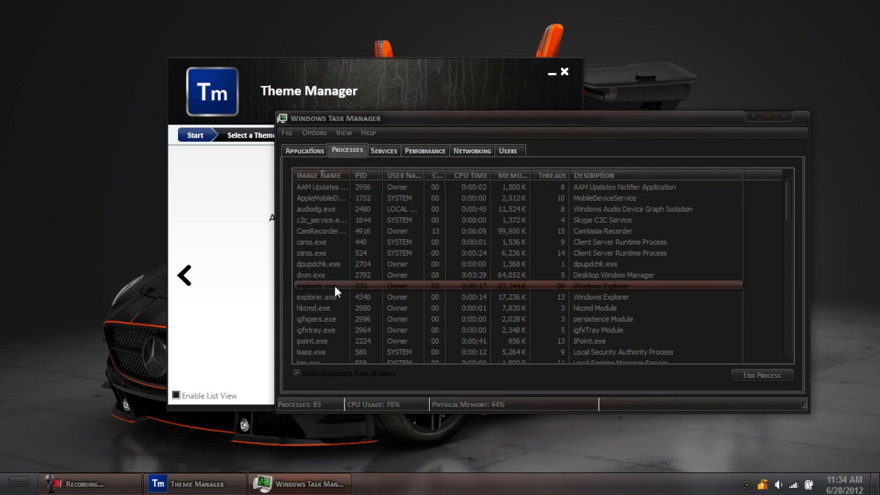
click(740, 376)
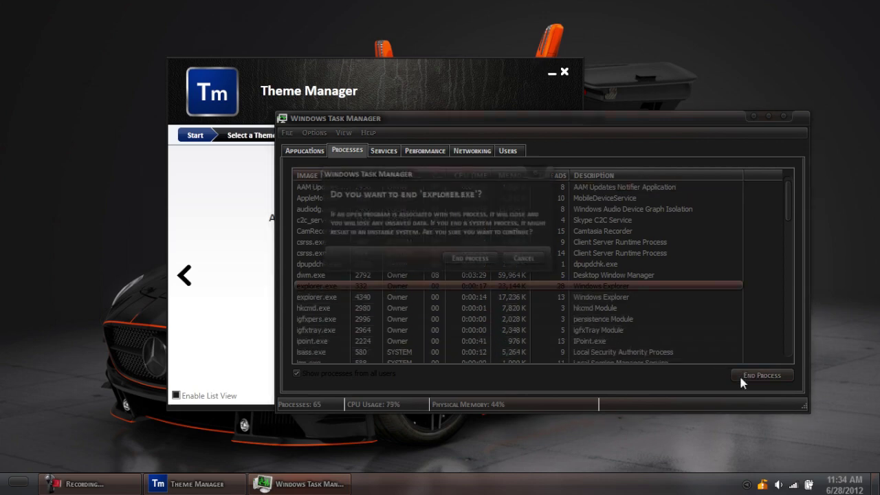
click(460, 260)
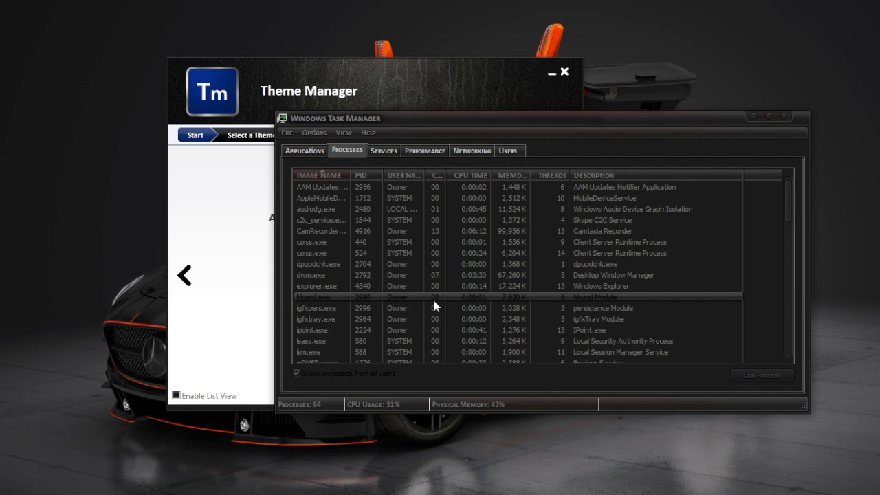
click(394, 267)
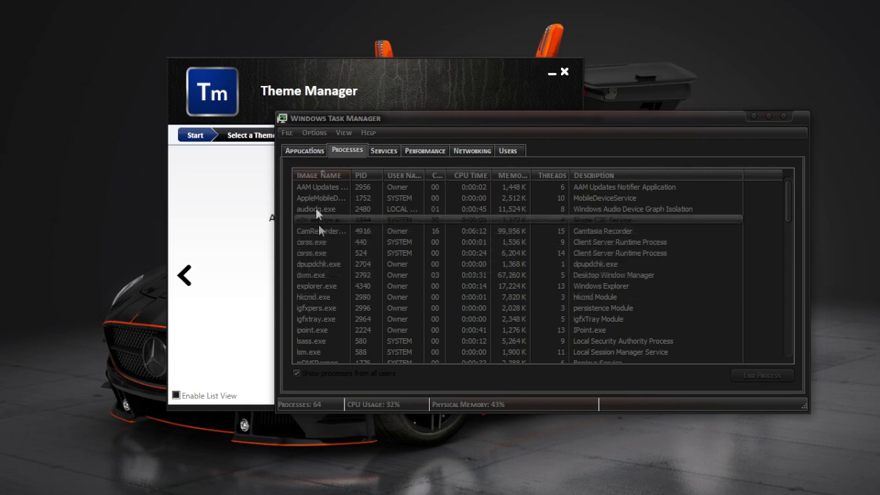
Create a new task in Task Manager and browse to the Windows folder on drive C: for its program
click(288, 134)
click(306, 146)
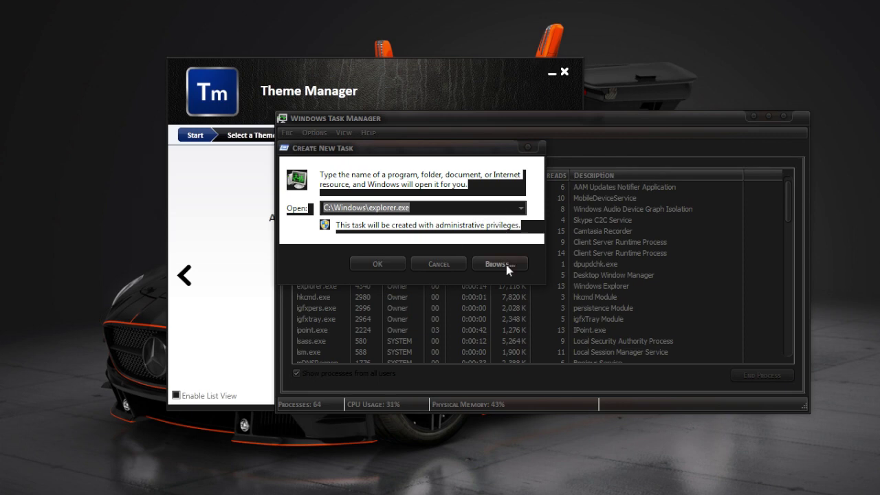
click(504, 264)
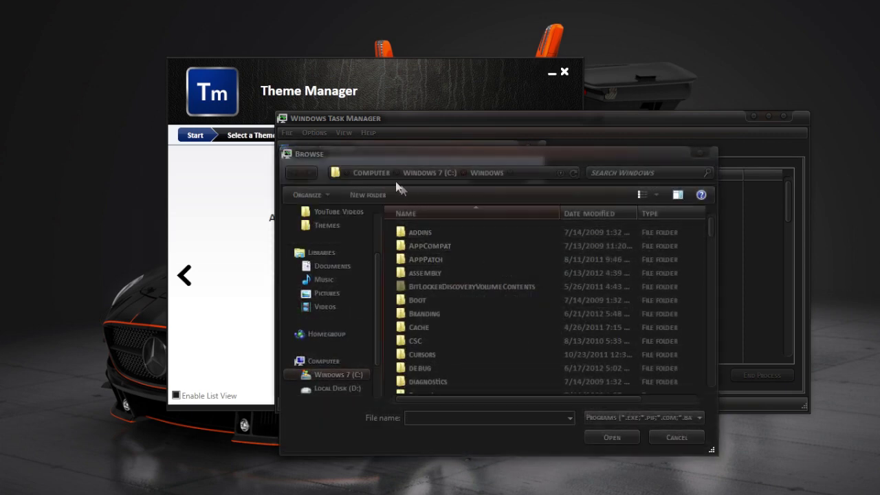
click(371, 172)
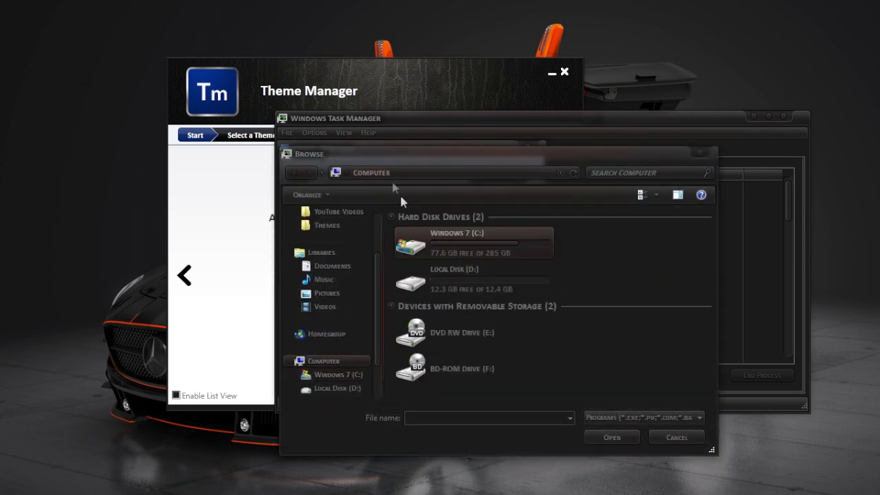
double_click(485, 253)
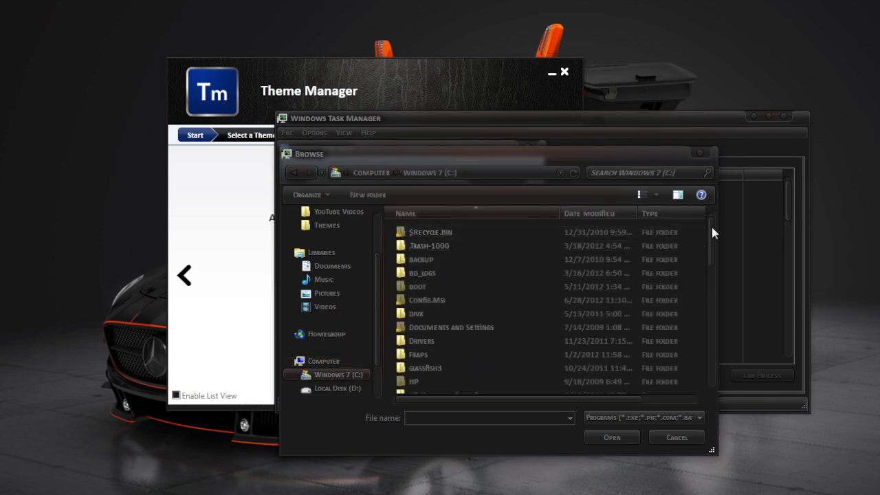
drag(712, 227, 702, 333)
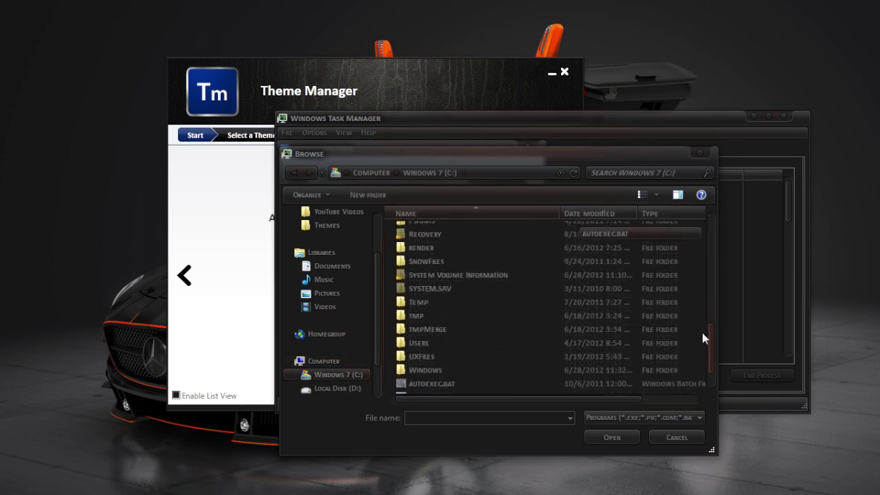
double_click(635, 365)
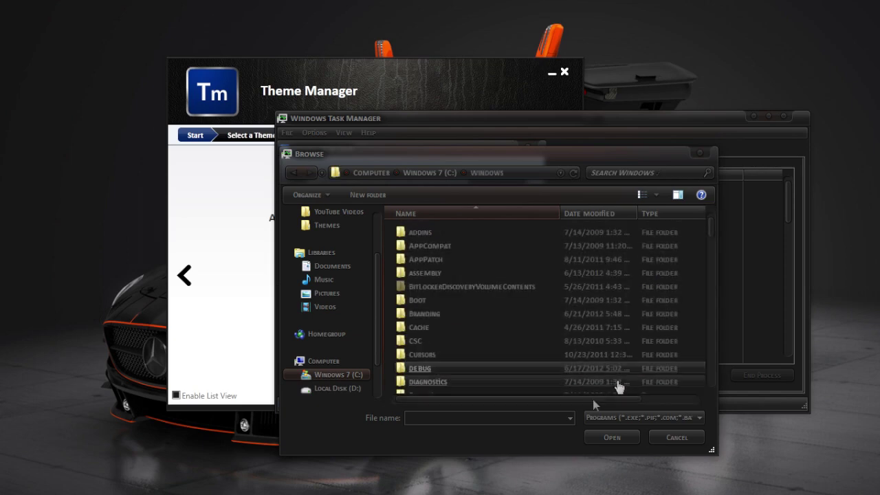
Choose explorer.exe as the program, run the task to restart Windows Explorer, and open the Start menu
click(513, 418)
text(ex)
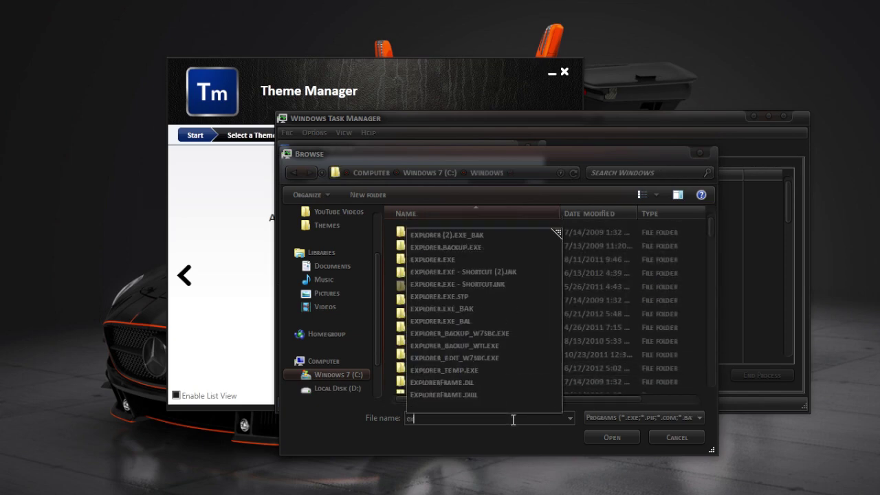
click(444, 265)
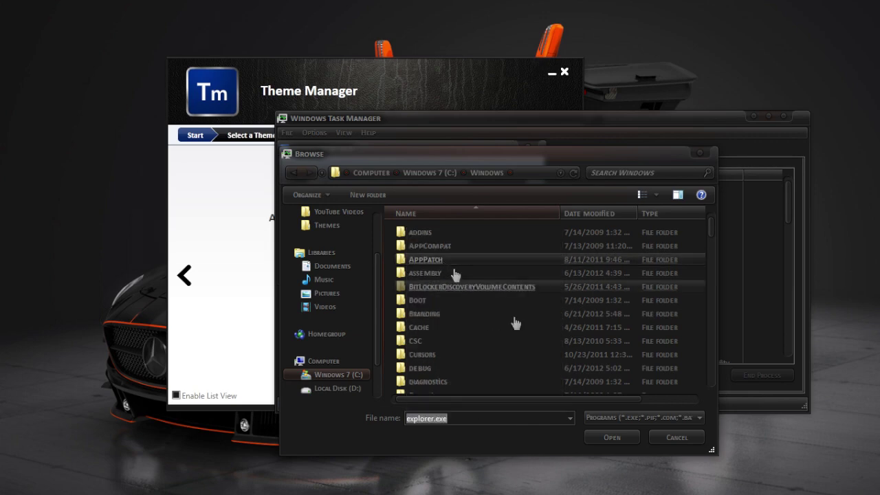
click(612, 436)
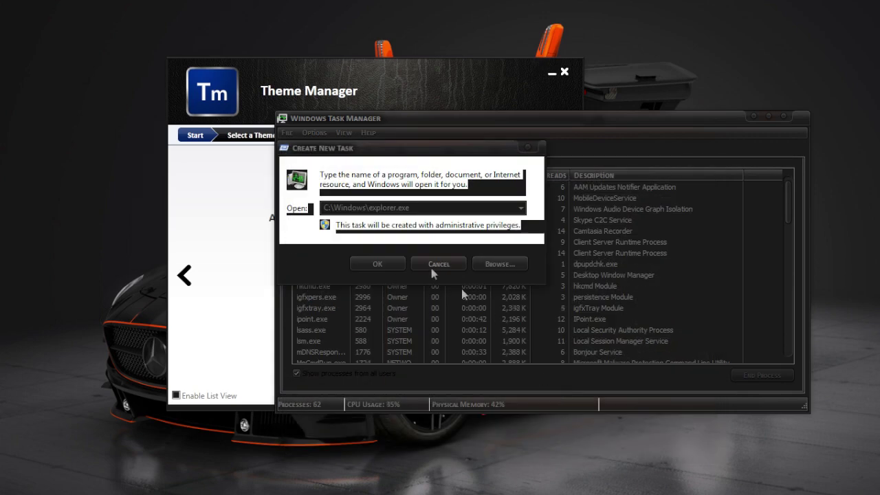
click(378, 265)
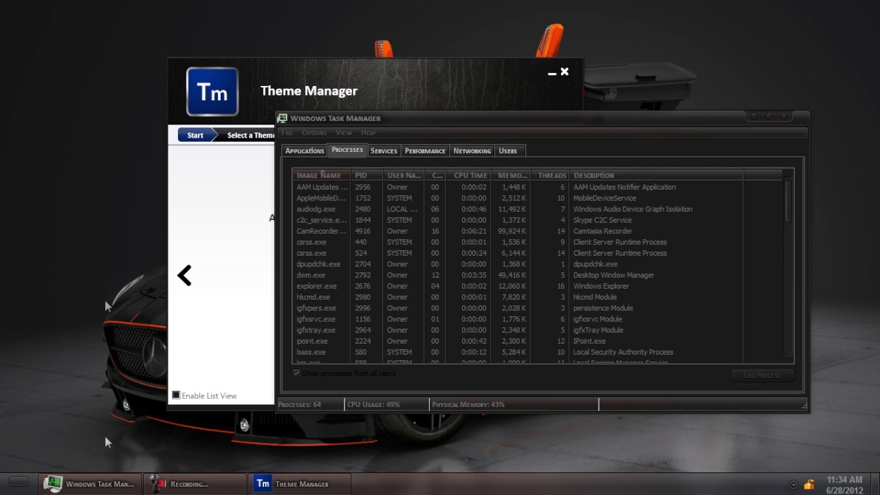
click(19, 482)
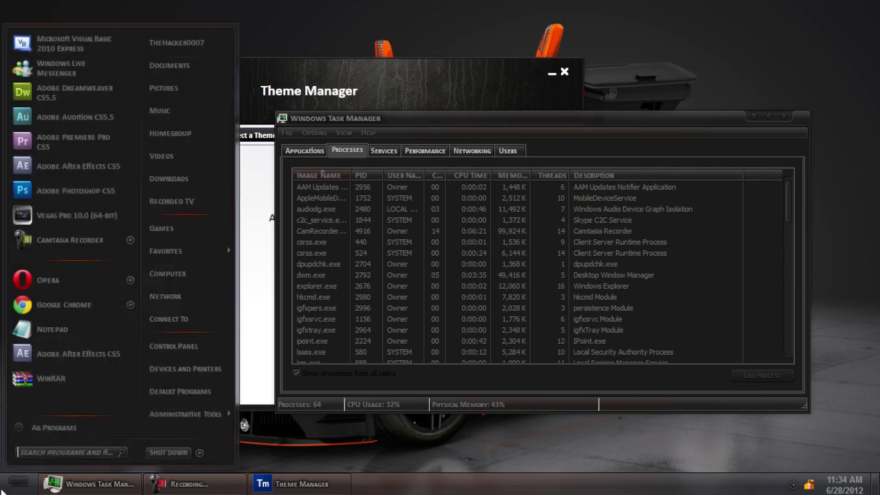
Open the Documents library to view its window styling, and close both Task Manager and the Documents window
click(176, 69)
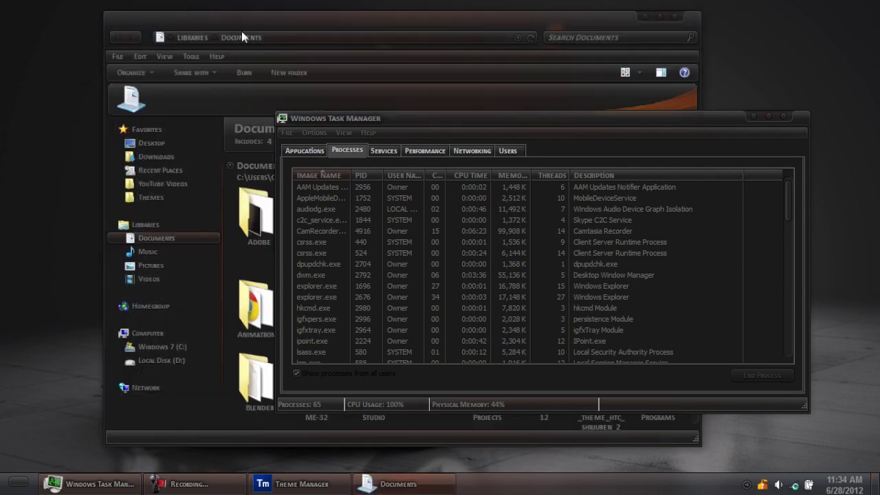
click(793, 115)
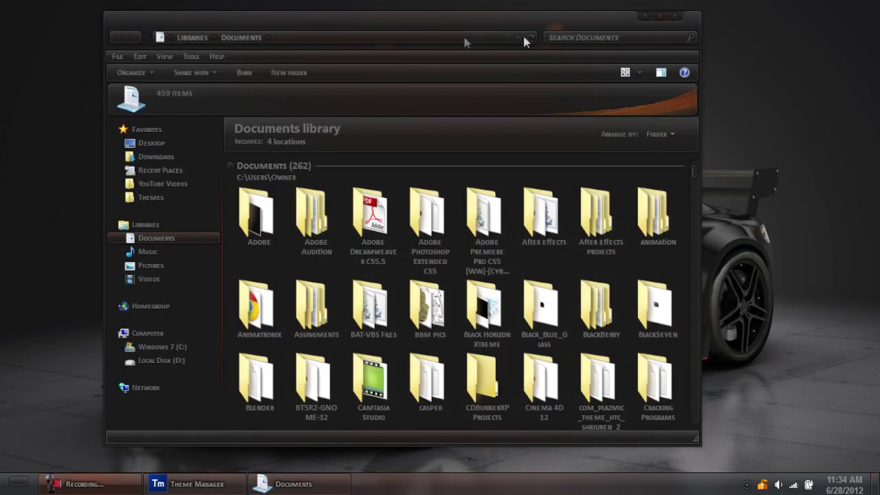
click(675, 15)
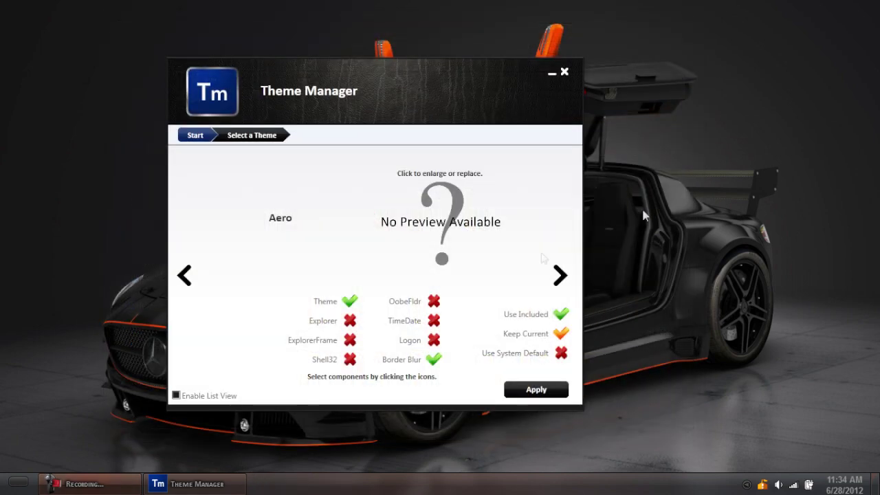
Move Theme Manager nearer the middle of the desktop and capture a new preview screenshot for the Aero theme, returning to theme selection
click(438, 226)
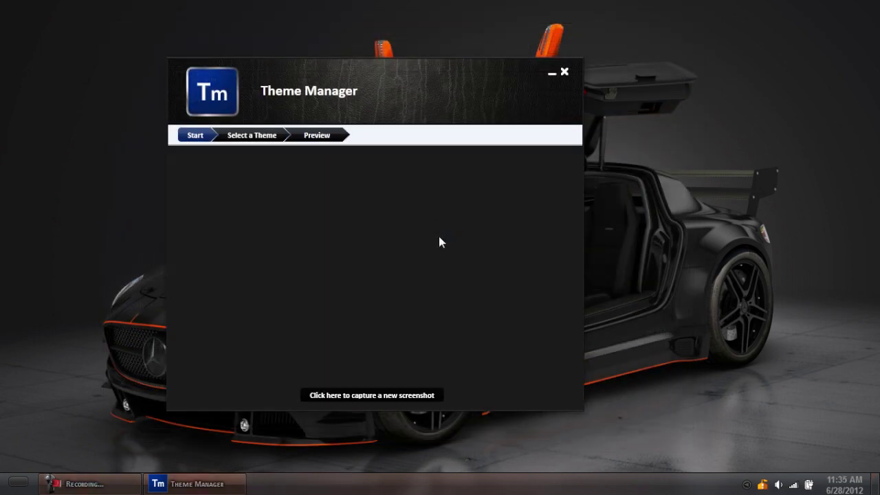
click(253, 136)
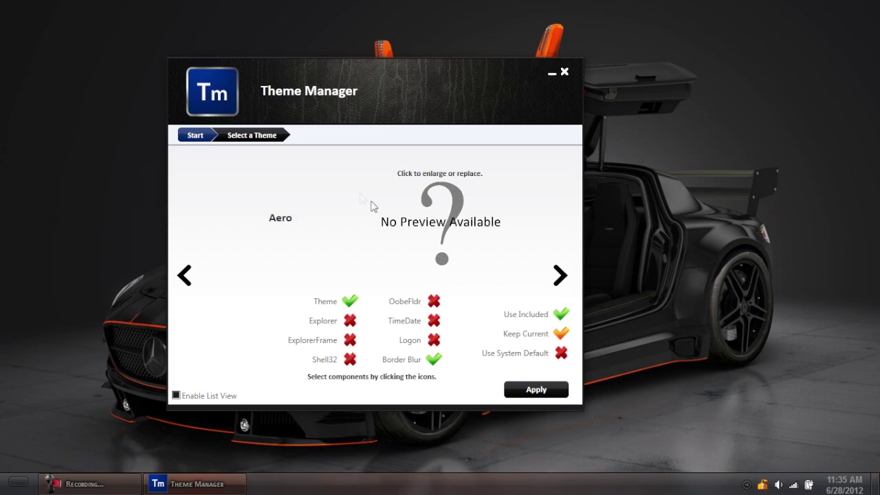
drag(459, 83, 524, 72)
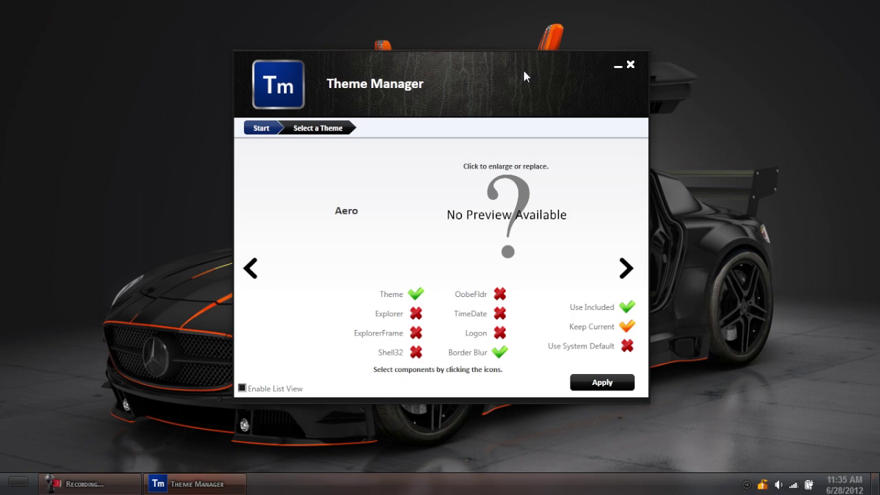
click(510, 217)
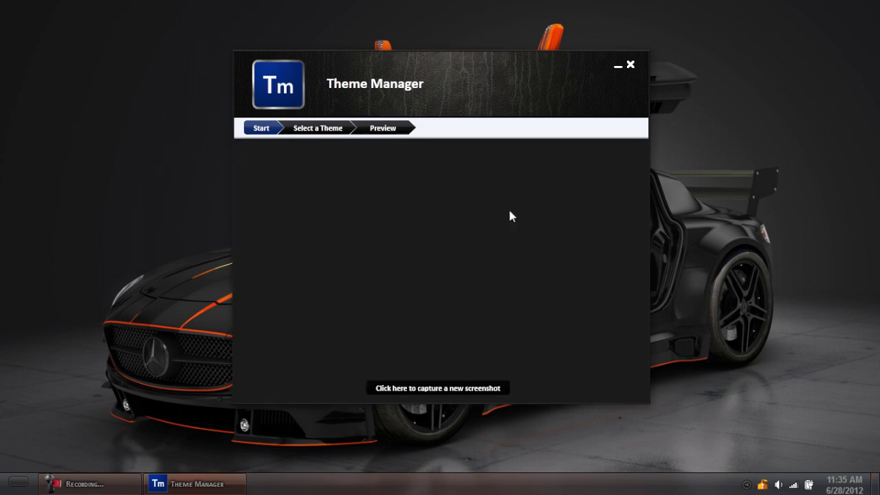
click(451, 390)
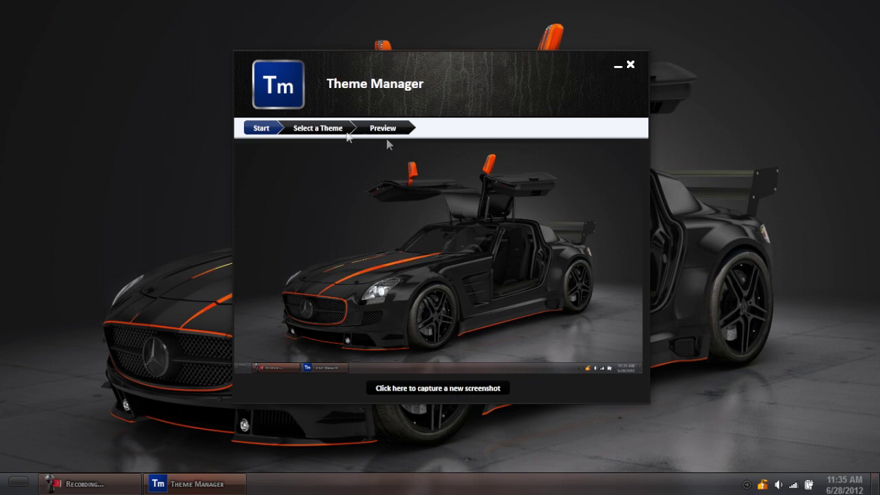
click(304, 130)
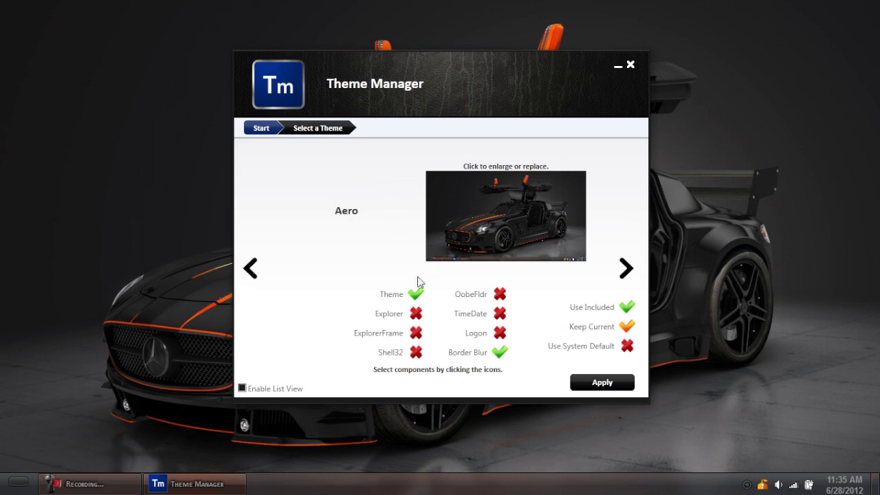
Browse to the Dark Agility theme and on to Aero, and close Theme Manager
click(251, 271)
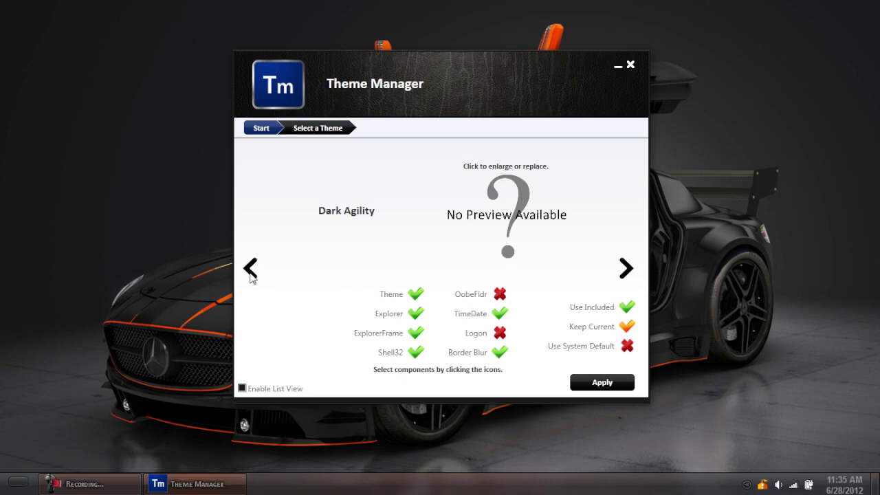
click(251, 272)
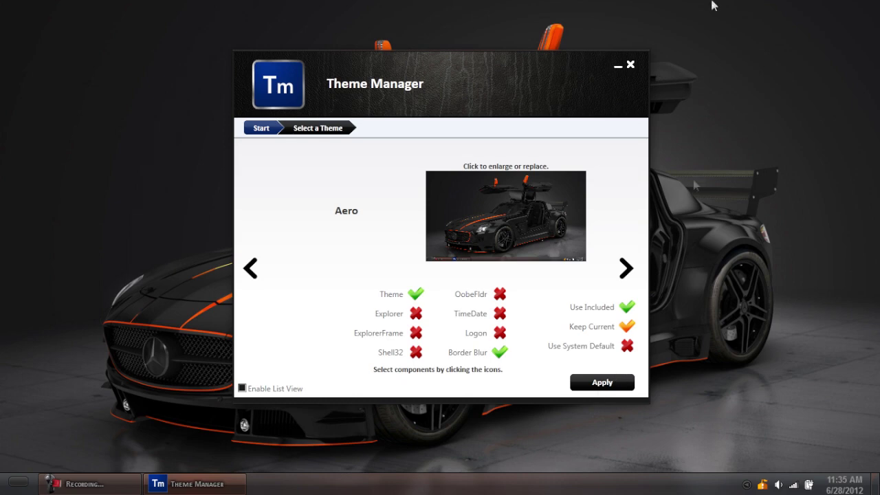
click(632, 67)
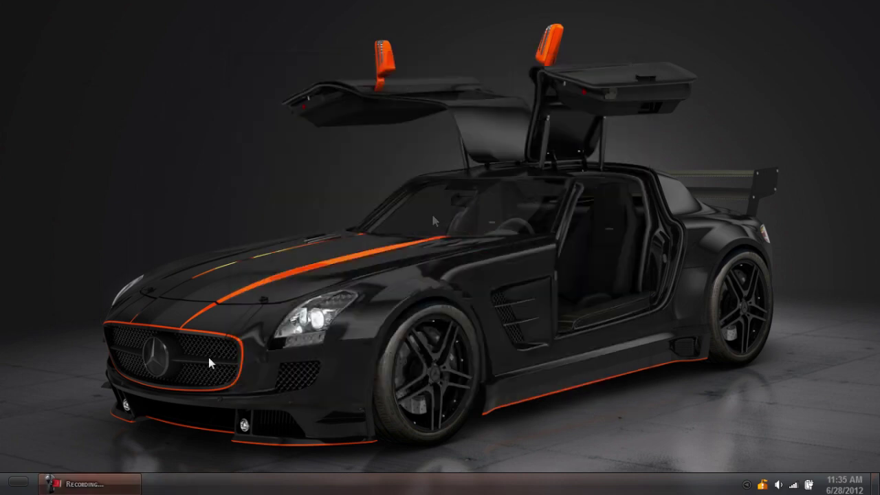
Compress all five items of the Patch and install 3rd party themes folder in Downloads into "Patch and install 3rd party themes.rar"
click(20, 482)
click(196, 178)
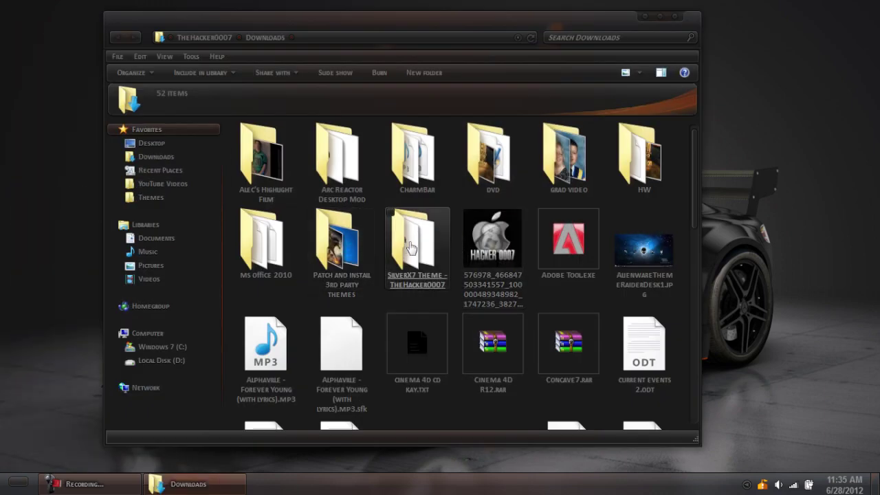
double_click(339, 241)
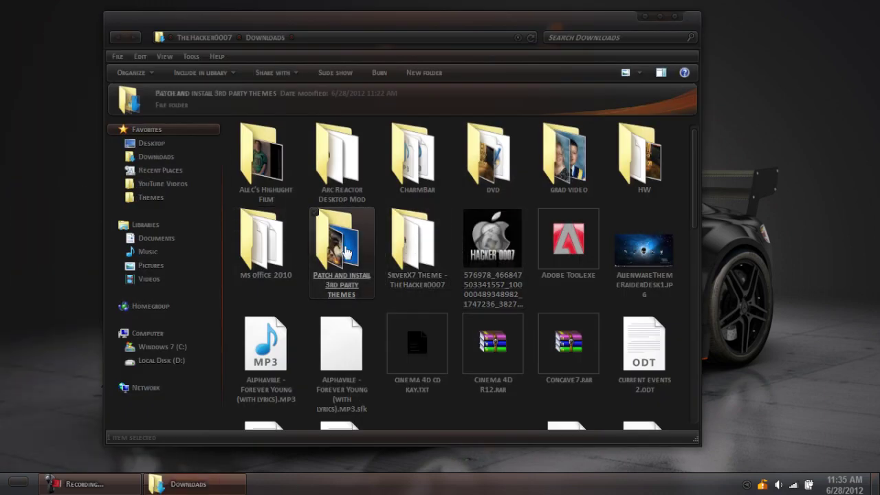
drag(628, 239, 230, 122)
right_click(268, 158)
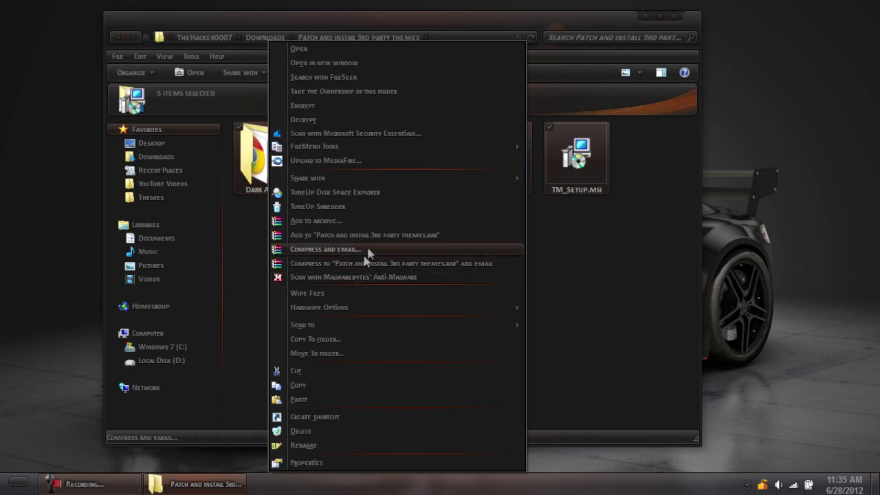
click(371, 235)
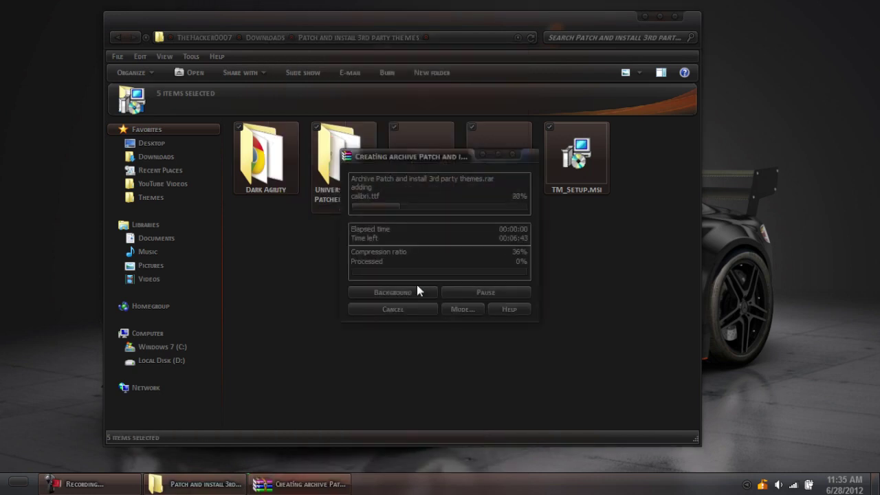